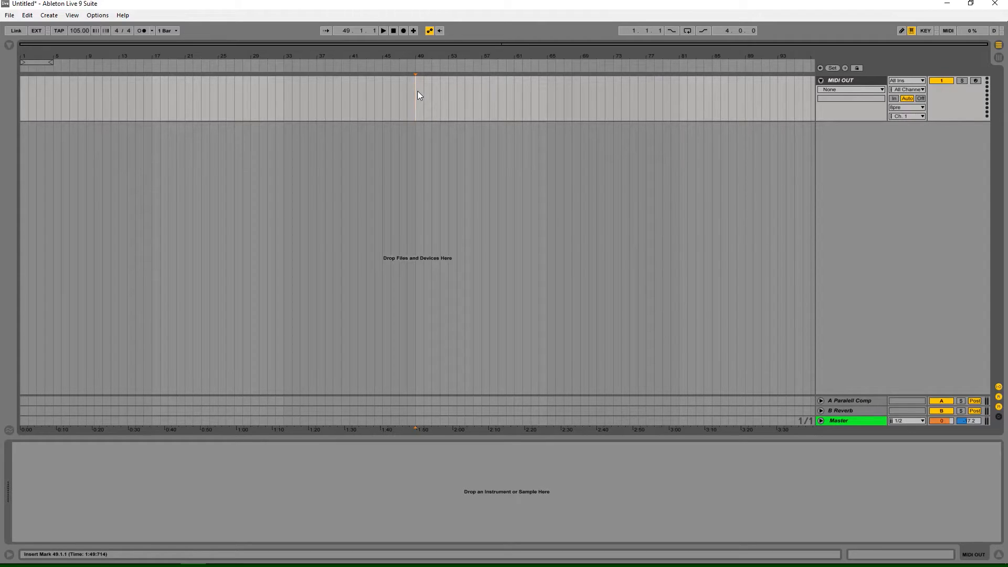
# Add a Max Instrument from the Max for Live category to a new track and hide the browser
pyautogui.hotkey('ctrl', 'alt', 'b')
pyautogui.click(45, 121)
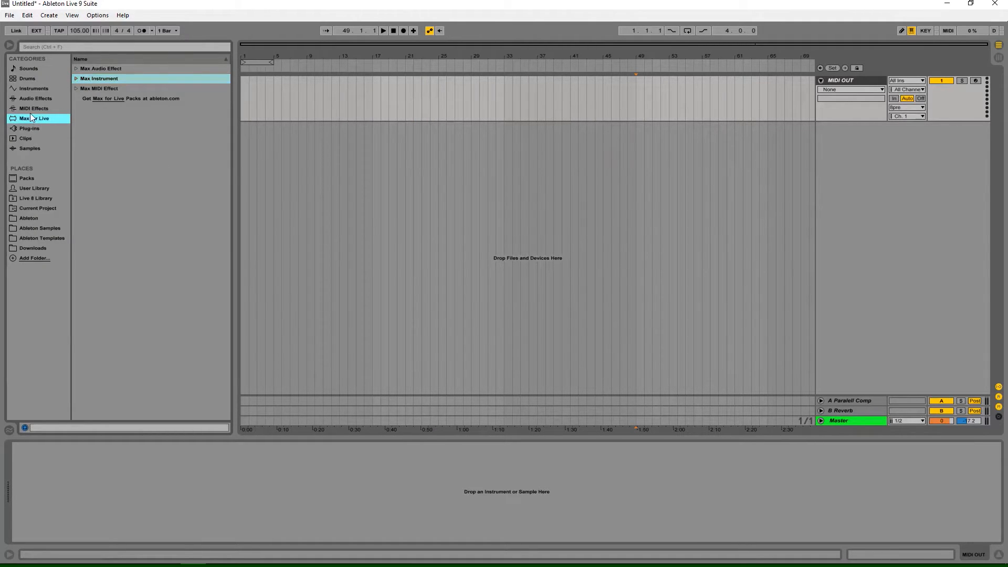
pyautogui.click(77, 79)
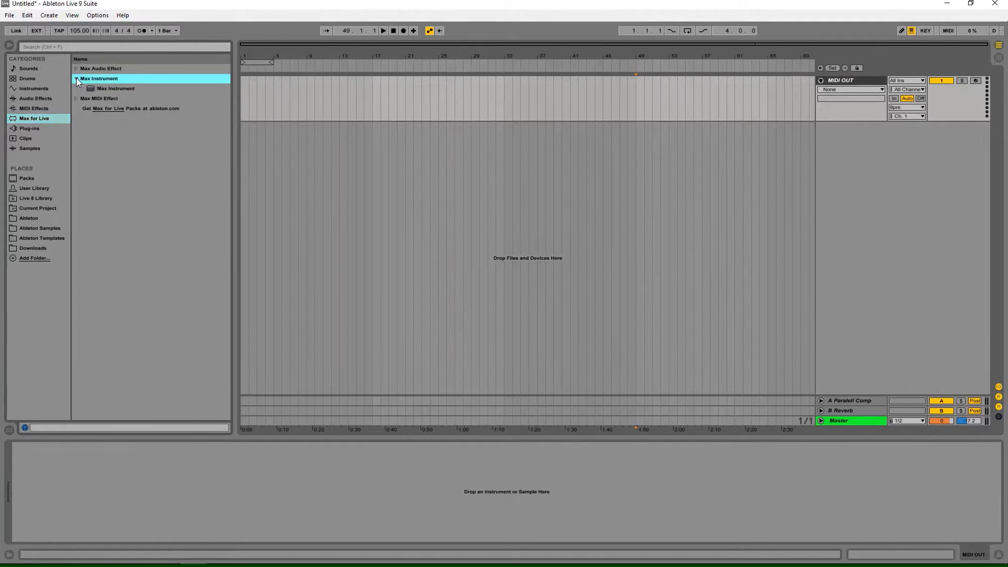
pyautogui.moveTo(95, 87); pyautogui.dragTo(883, 165)
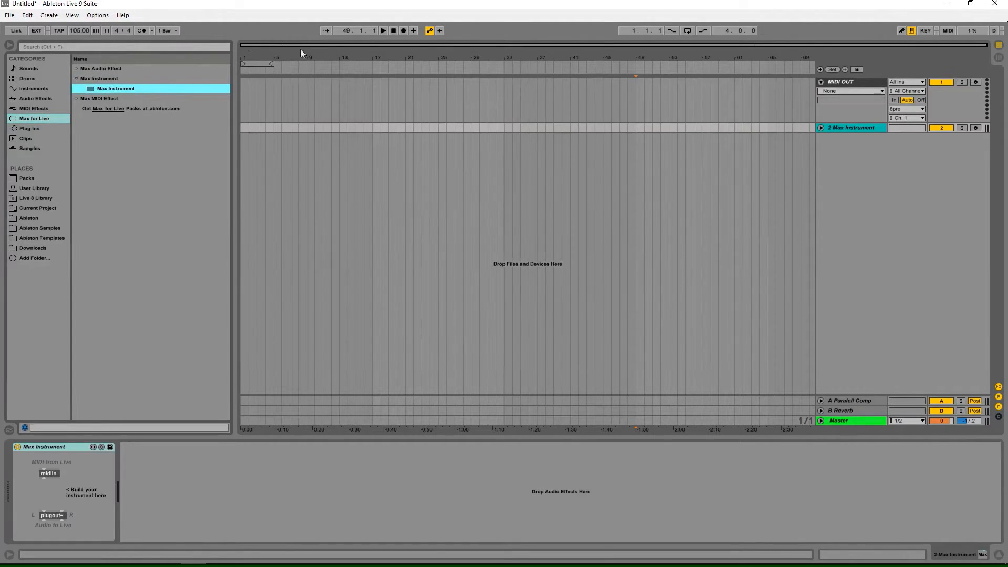
pyautogui.click(9, 47)
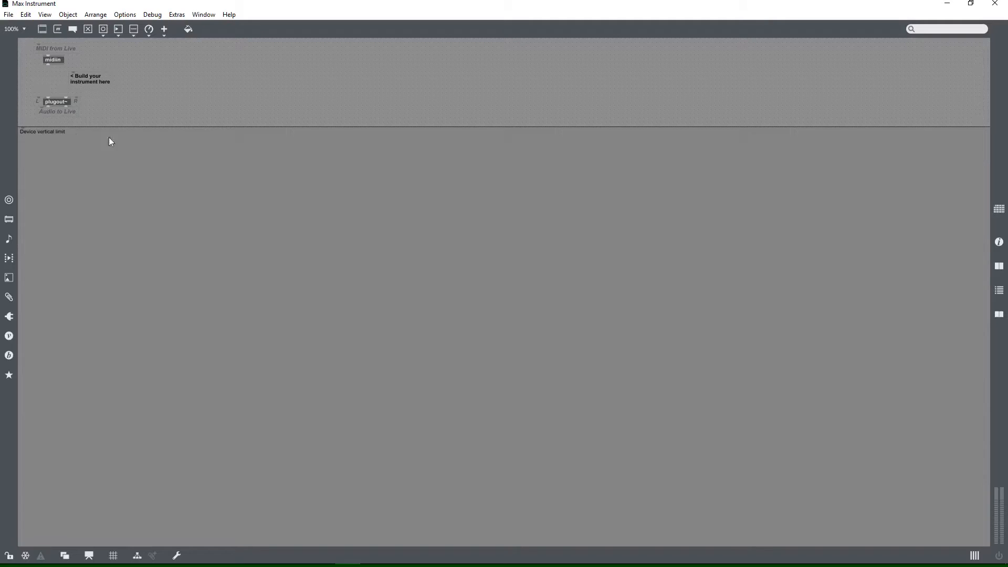
pyautogui.moveTo(337, 89); pyautogui.dragTo(68, 155)
pyautogui.moveTo(151, 116); pyautogui.dragTo(18, 145)
pyautogui.press('Delete')
pyautogui.moveTo(988, 99); pyautogui.dragTo(57, 137)
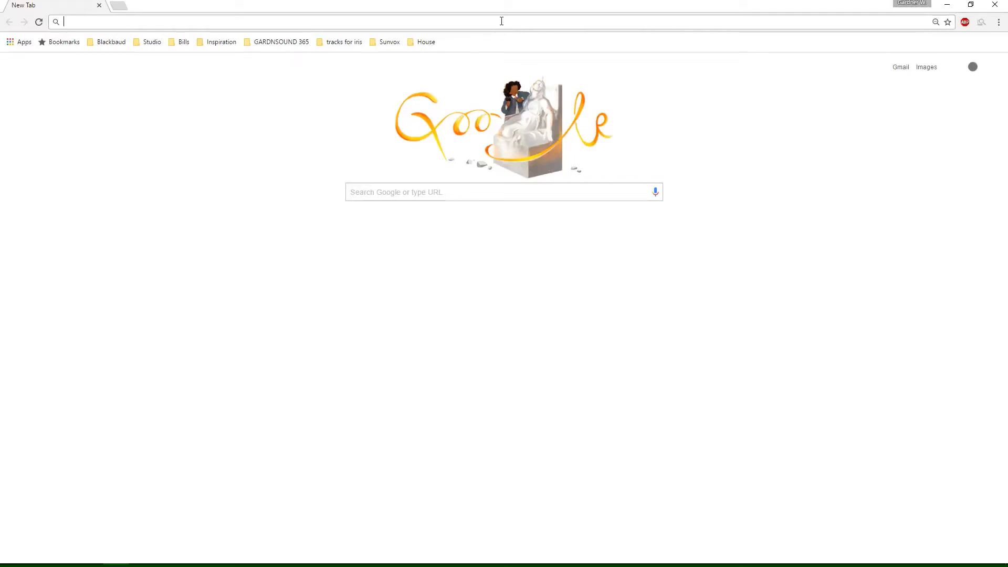
pyautogui.write('get rid of hori')
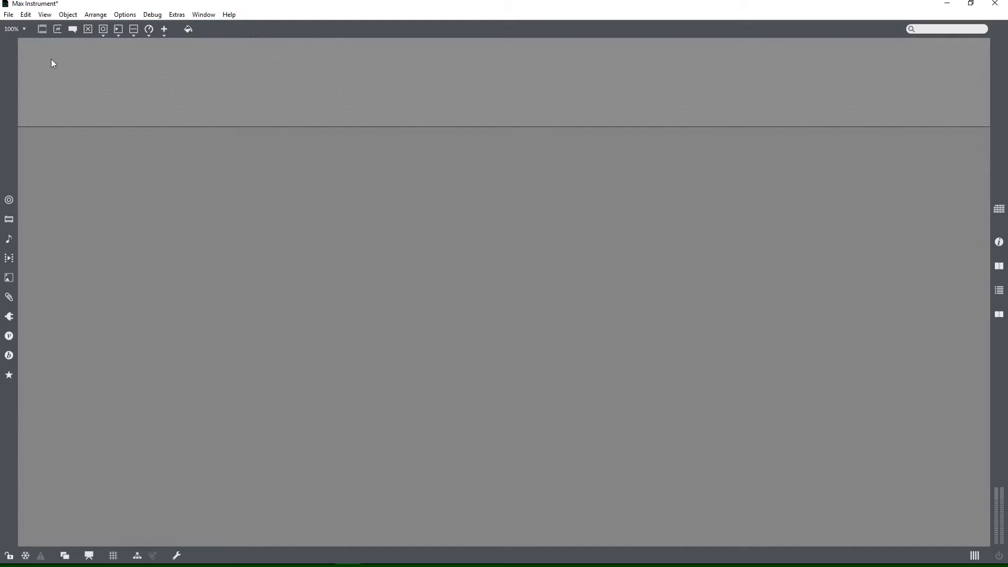
pyautogui.moveTo(51, 59); pyautogui.dragTo(418, 108)
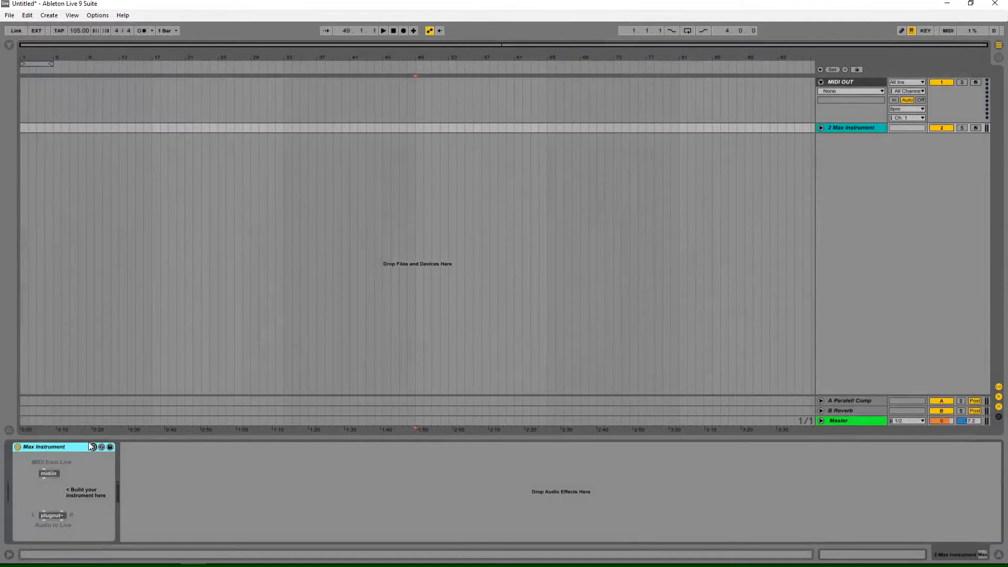
# Open the Max Instrument patch in a maximized editor and delete the "Device vertical limit" comment
pyautogui.click(93, 446)
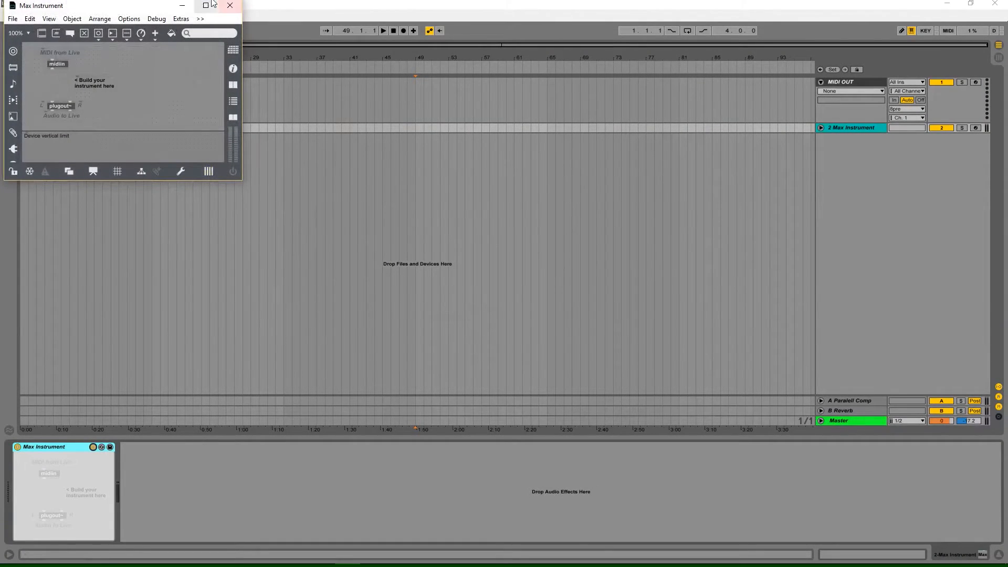
pyautogui.click(216, 4)
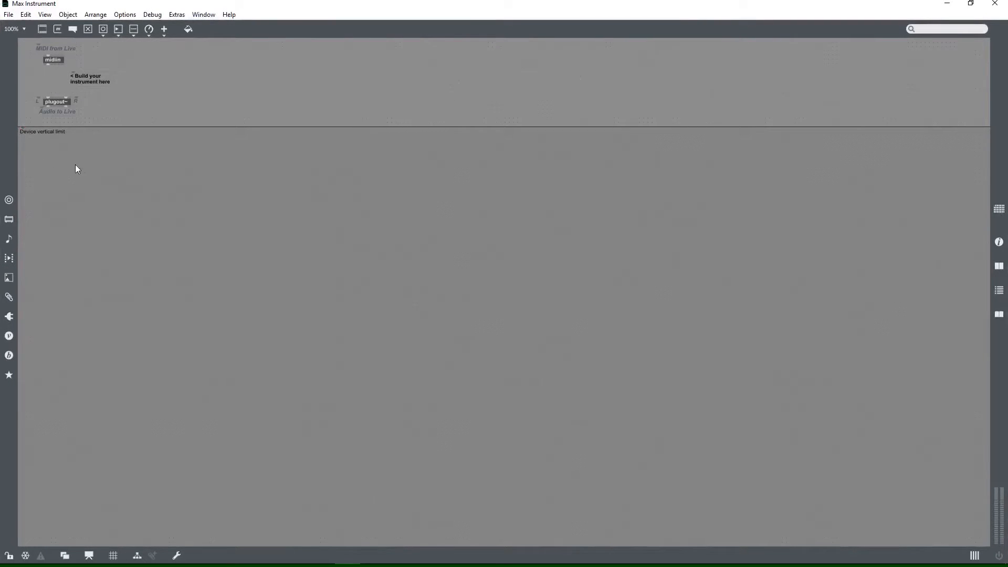
pyautogui.moveTo(110, 165); pyautogui.dragTo(14, 123)
pyautogui.press('Delete')
# Move the plugout~ and midiin objects below the device limit line and delete the remaining template comments above it
pyautogui.moveTo(63, 102); pyautogui.dragTo(508, 183)
pyautogui.moveTo(56, 60); pyautogui.dragTo(42, 164)
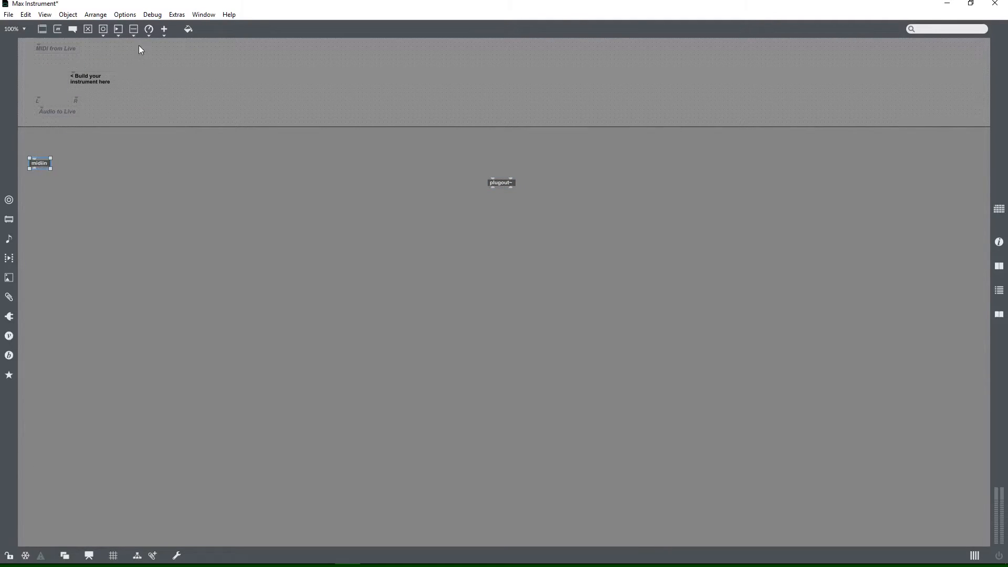
pyautogui.moveTo(143, 39); pyautogui.dragTo(28, 119)
pyautogui.press('Delete')
# Place midiin at the left just under the device limit line and plugout~ well below it
pyautogui.moveTo(43, 164); pyautogui.dragTo(36, 143)
pyautogui.moveTo(501, 185); pyautogui.dragTo(138, 166)
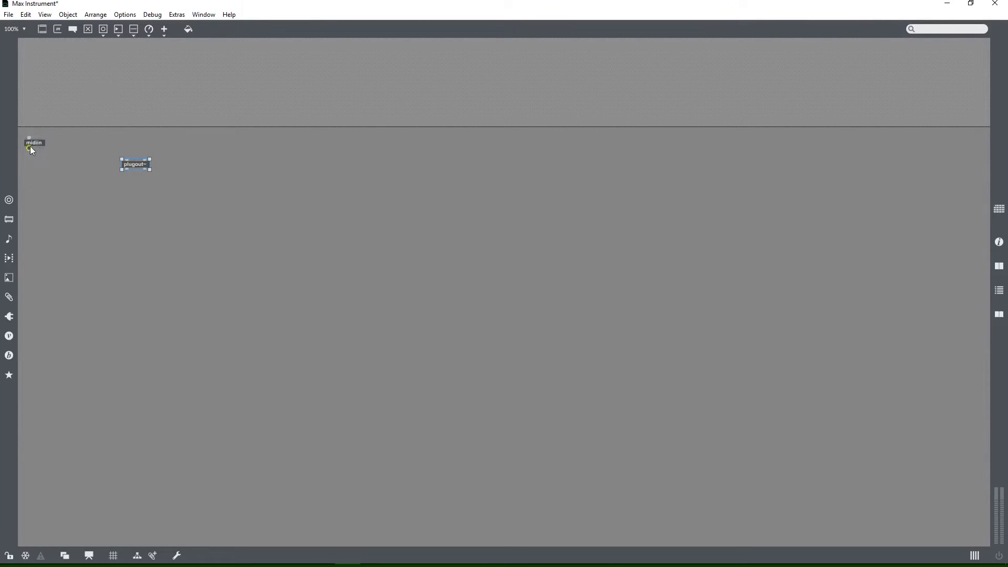
pyautogui.moveTo(138, 166); pyautogui.dragTo(42, 271)
# Switch to Ableton Live, arm the Max Instrument track for recording, and return to the patch editor
pyautogui.click(947, 3)
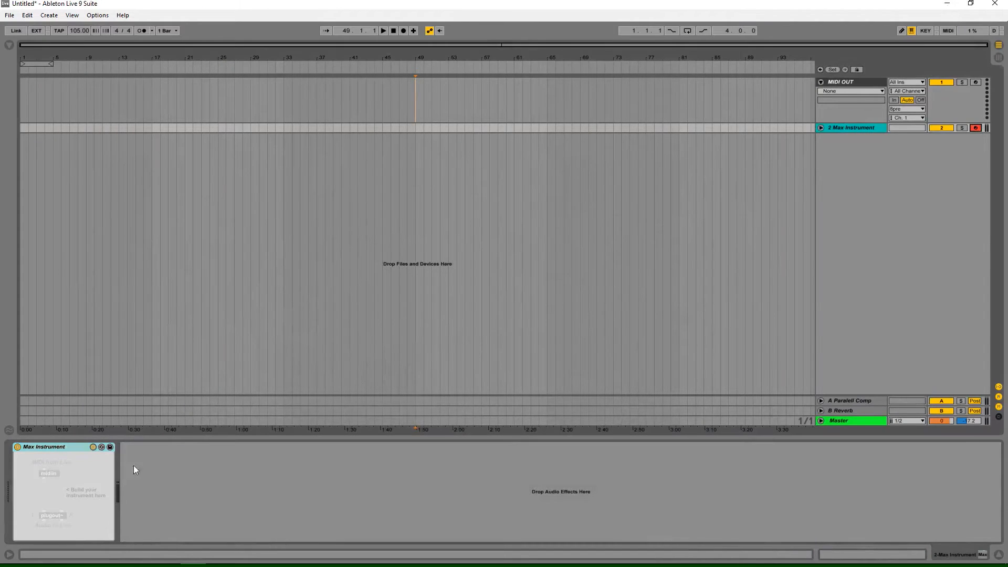
pyautogui.click(356, 558)
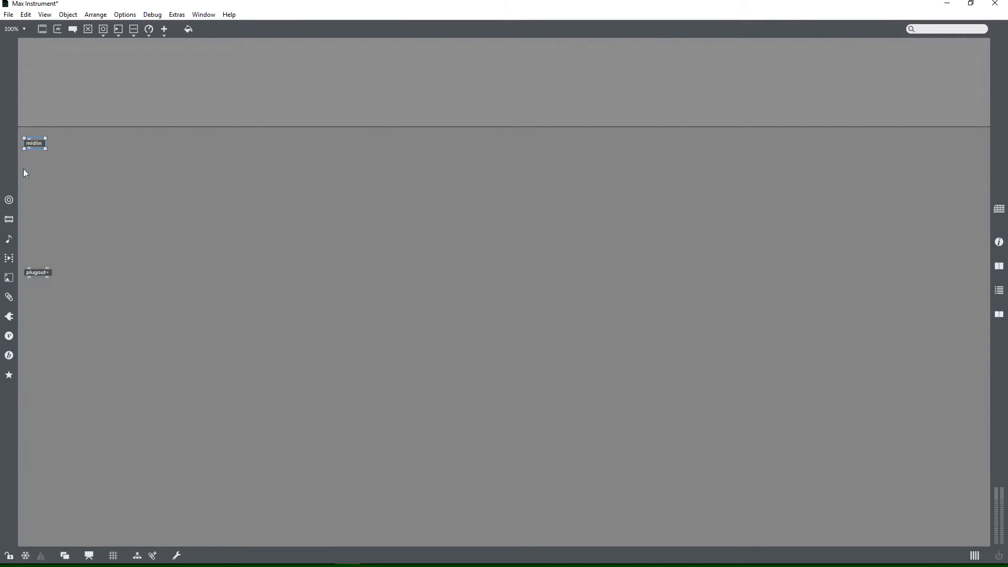
pyautogui.moveTo(31, 151); pyautogui.dragTo(26, 166)
pyautogui.rightClick(159, 184)
pyautogui.click(71, 213)
pyautogui.click(68, 14)
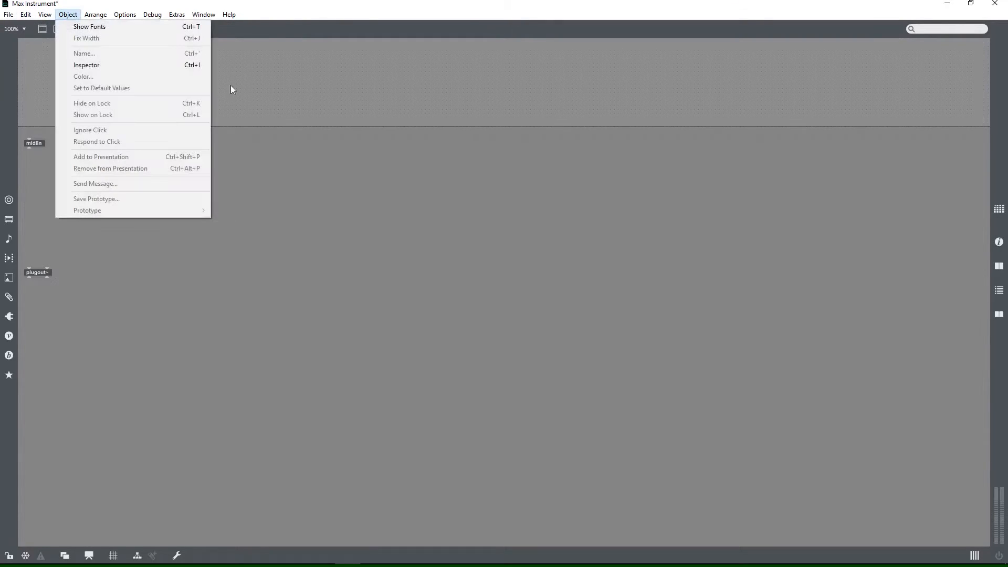
pyautogui.click(74, 227)
# Add an adsr~ object directly below midiin and connect the midiin outlet to its first inlet
pyautogui.click(9, 219)
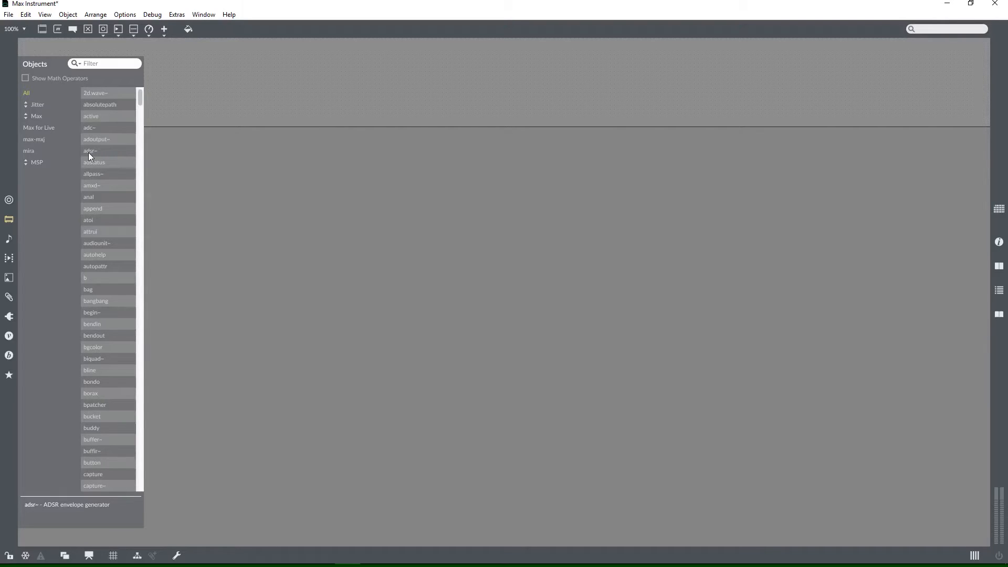
pyautogui.moveTo(89, 152); pyautogui.dragTo(308, 192)
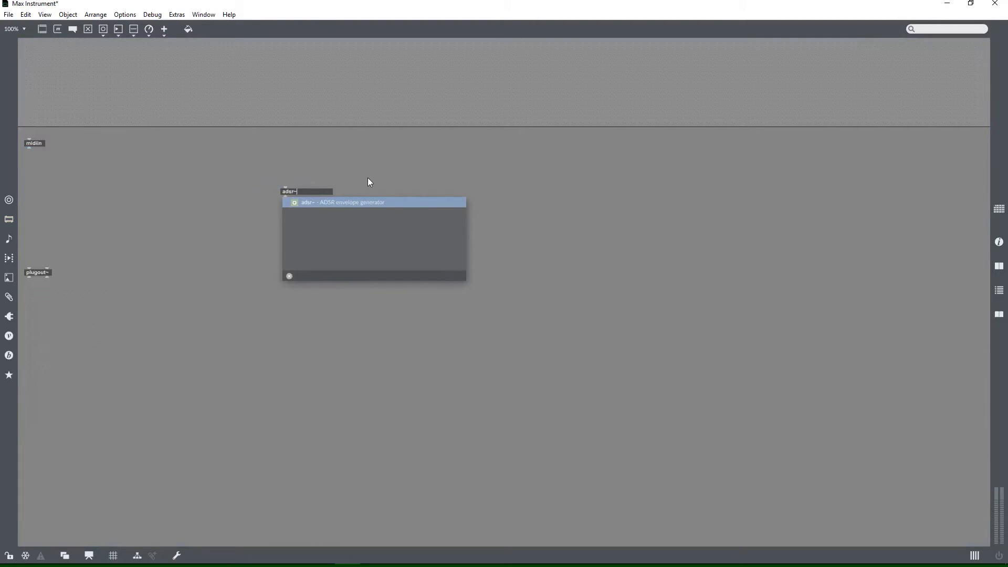
pyautogui.press('Return')
pyautogui.moveTo(308, 196)
pyautogui.mouseDown()
pyautogui.moveTo(52, 200)
pyautogui.moveTo(49, 172)
pyautogui.moveTo(29, 166)
pyautogui.mouseUp()
pyautogui.moveTo(29, 177)
pyautogui.mouseDown()
pyautogui.moveTo(21, 218)
pyautogui.moveTo(30, 265)
pyautogui.mouseUp()
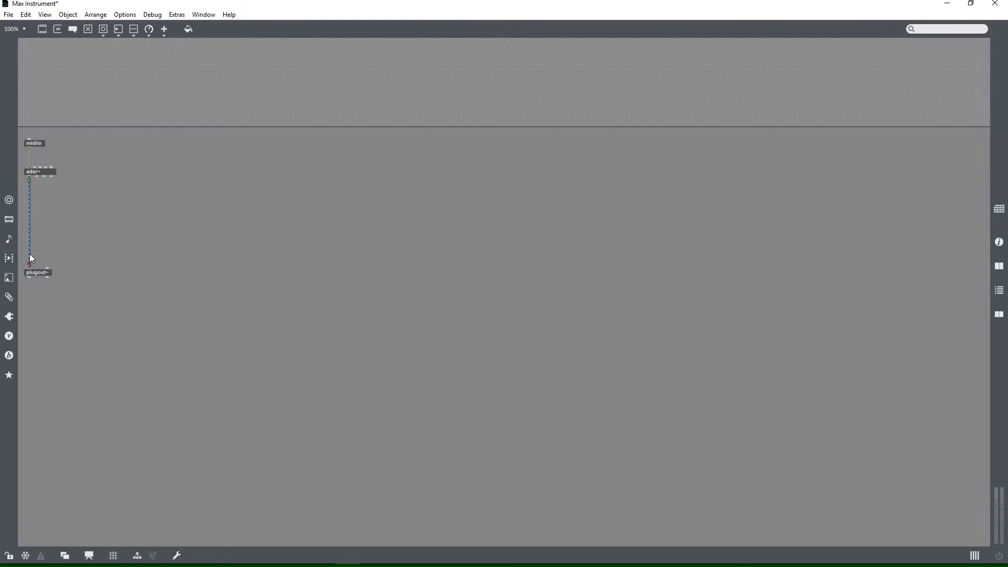
pyautogui.press('Delete')
pyautogui.rightClick(39, 212)
pyautogui.click(149, 158)
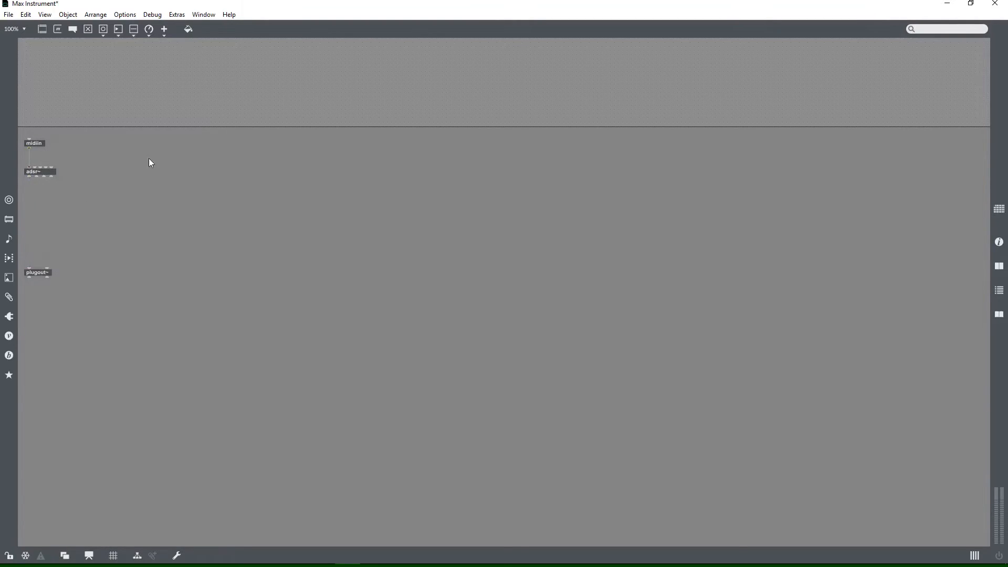
# Add a live.gain~ object from the Max for Live category and place it in the device area above midiin
pyautogui.click(9, 219)
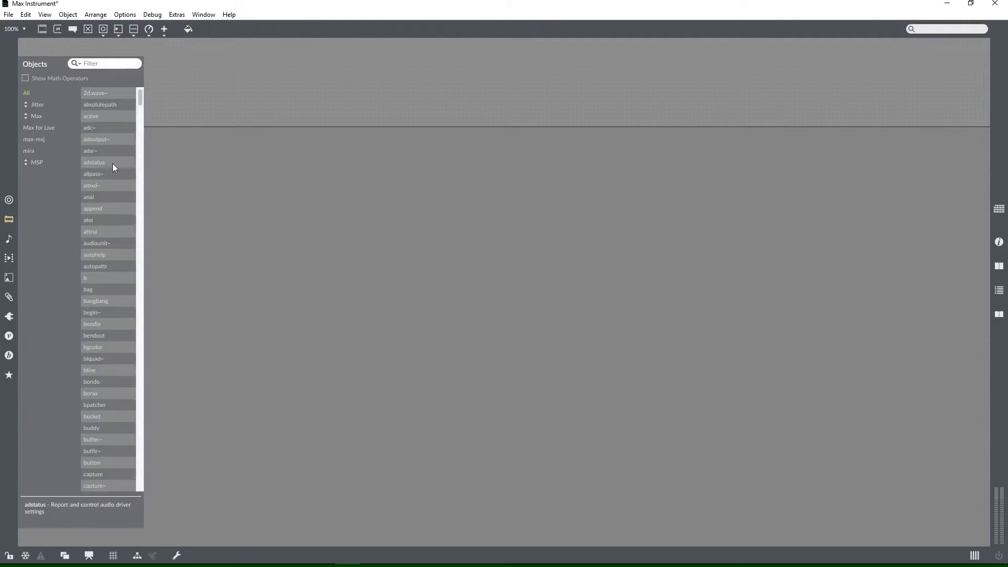
pyautogui.click(49, 128)
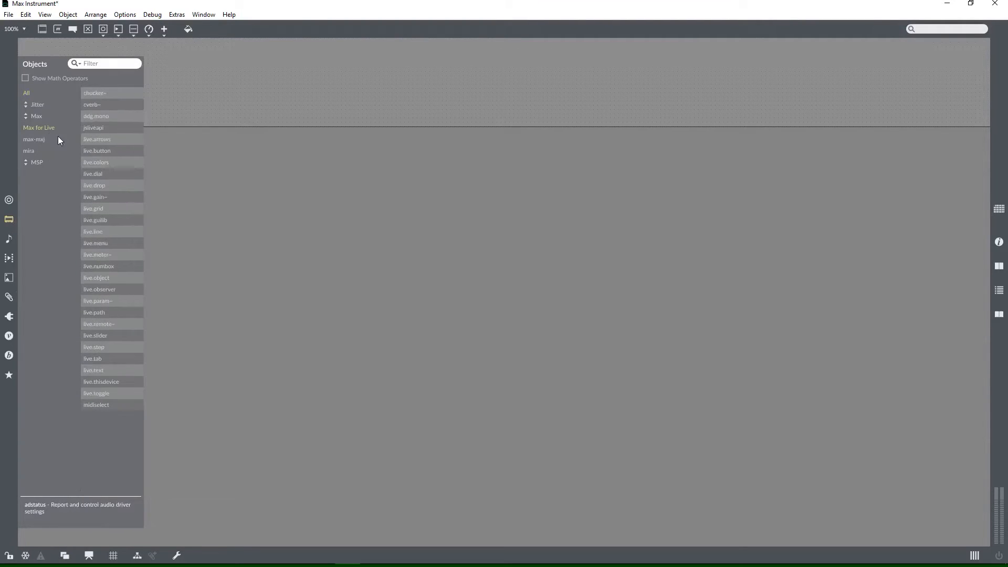
pyautogui.moveTo(97, 197); pyautogui.dragTo(285, 295)
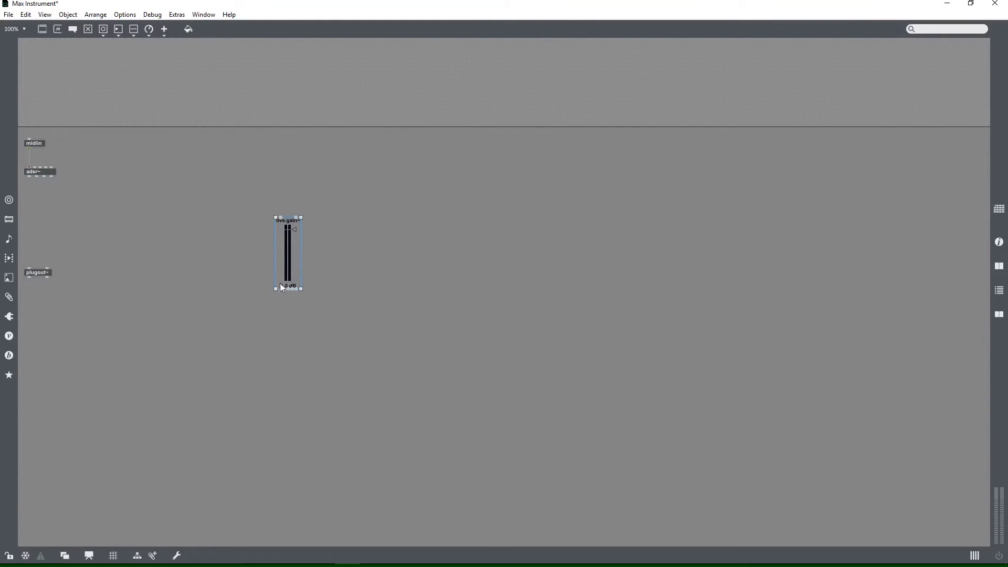
pyautogui.moveTo(288, 253); pyautogui.dragTo(36, 83)
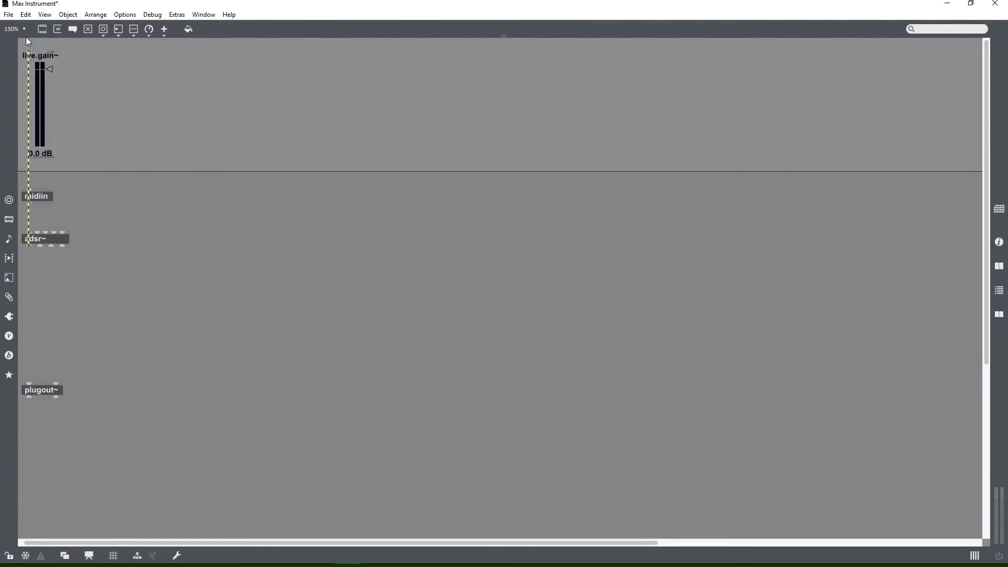
# Connect the adsr~ output to the live.gain~ input, shift live.gain~ right, and route the cord around the left of the objects
pyautogui.moveTo(26, 36); pyautogui.dragTo(27, 106)
pyautogui.click(28, 106)
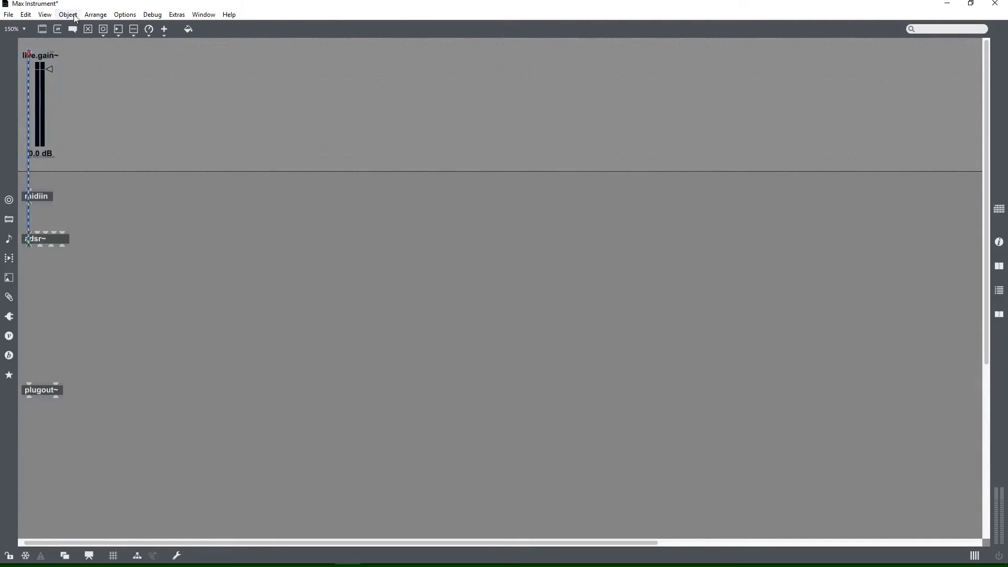
pyautogui.moveTo(34, 65); pyautogui.dragTo(57, 66)
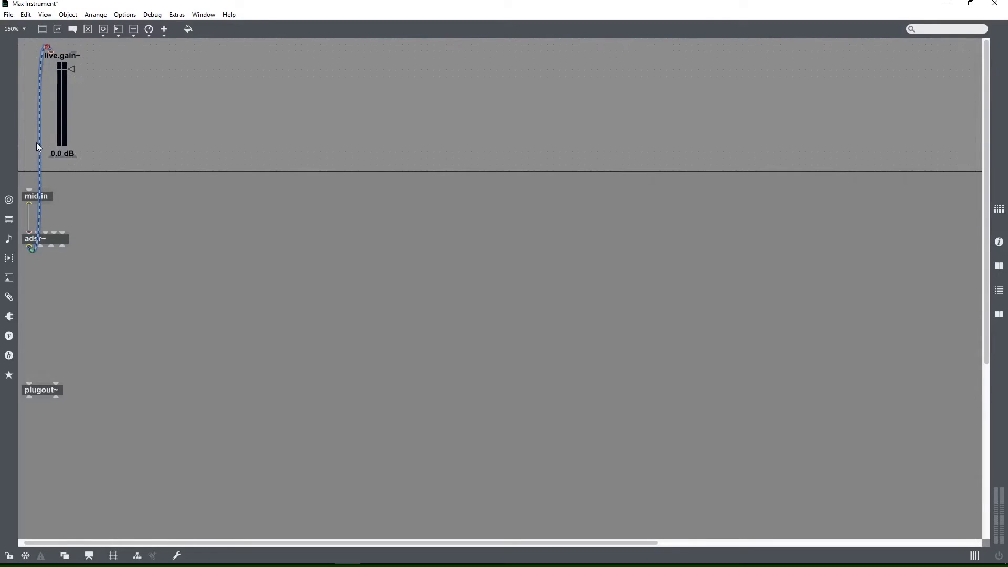
pyautogui.moveTo(38, 144); pyautogui.dragTo(22, 144)
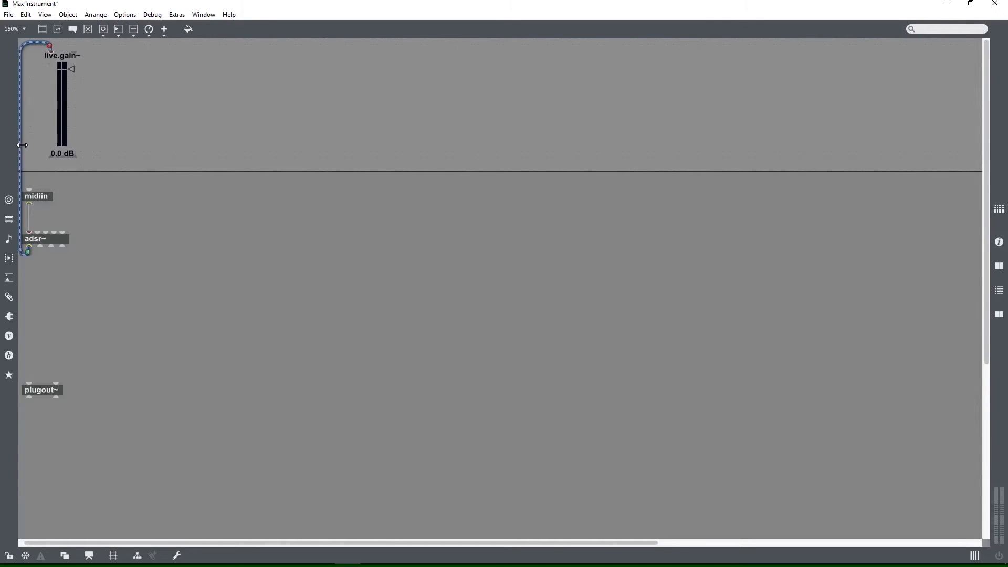
# Rearrange adsr~ and midiin so both line up under live.gain~, with adsr~ lowered to leave space between them
pyautogui.moveTo(48, 236); pyautogui.dragTo(70, 245)
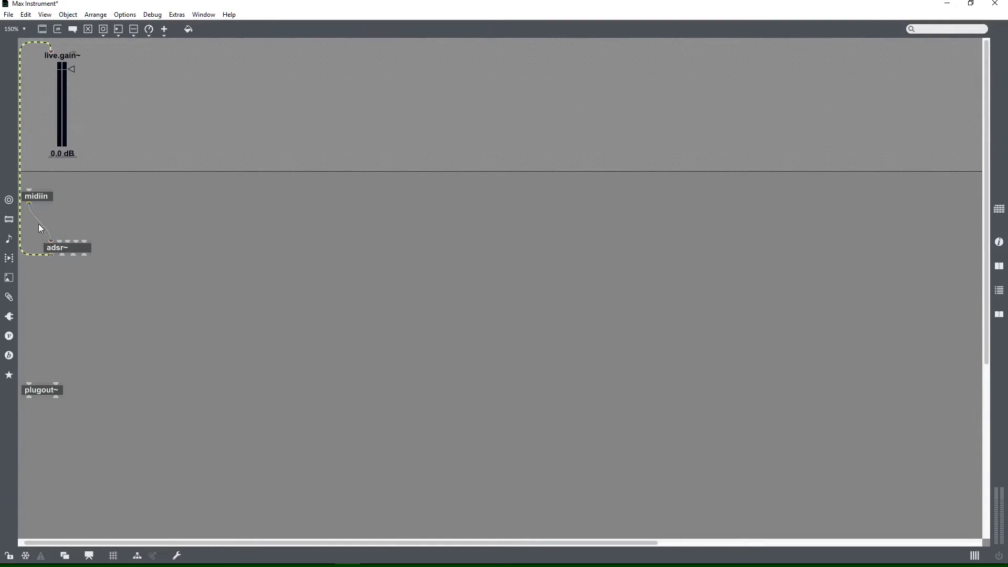
pyautogui.click(41, 222)
pyautogui.click(123, 205)
pyautogui.moveTo(45, 197); pyautogui.dragTo(45, 185)
pyautogui.click(141, 209)
pyautogui.moveTo(75, 248); pyautogui.dragTo(34, 297)
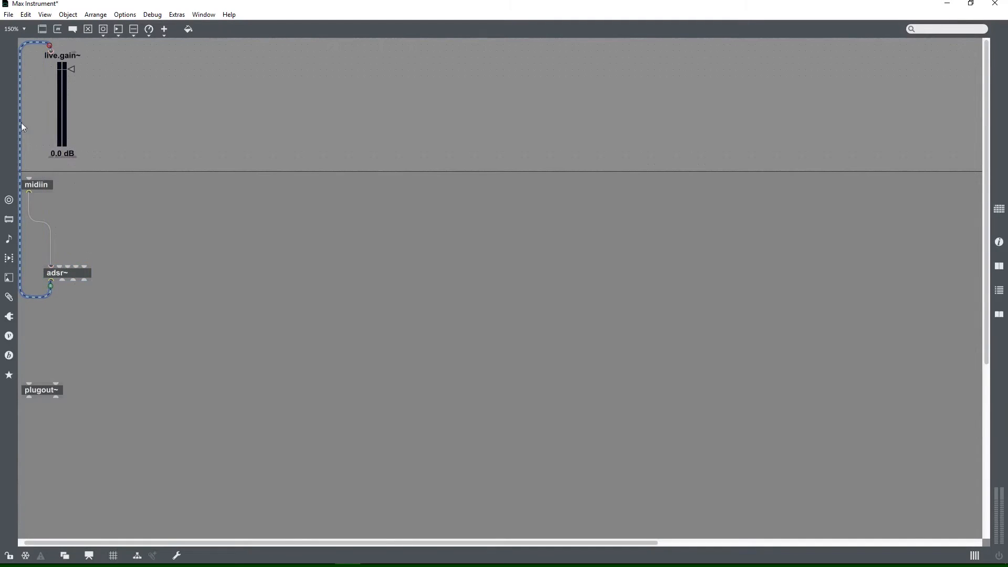
pyautogui.moveTo(42, 185)
pyautogui.mouseDown()
pyautogui.moveTo(61, 185)
pyautogui.moveTo(51, 159)
pyautogui.mouseUp()
# Connect the left live.gain~ output to the left plugout~ inlet and route the cord to the left of midiin and adsr~
pyautogui.moveTo(24, 265); pyautogui.dragTo(30, 388)
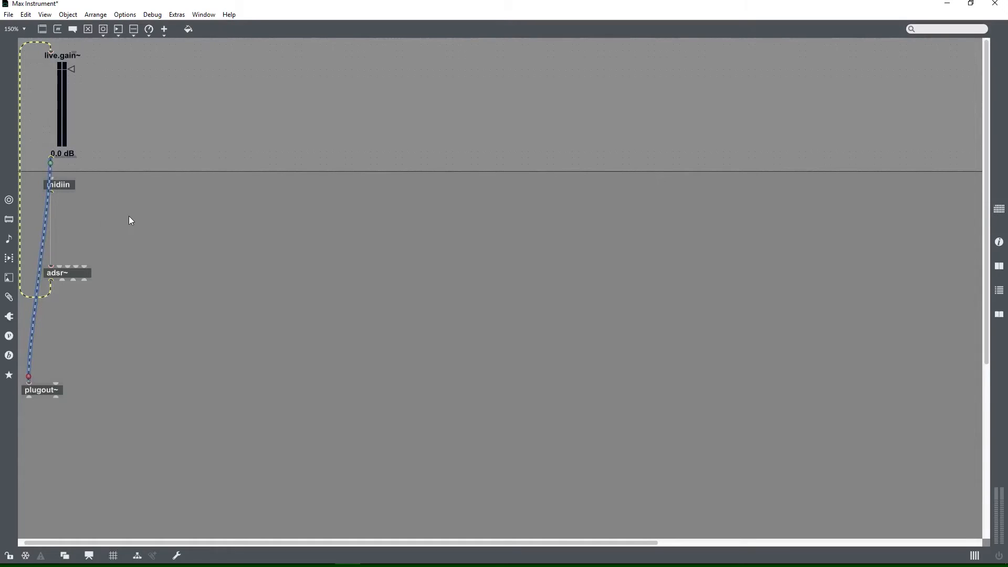
pyautogui.hotkey('ctrl', 'y')
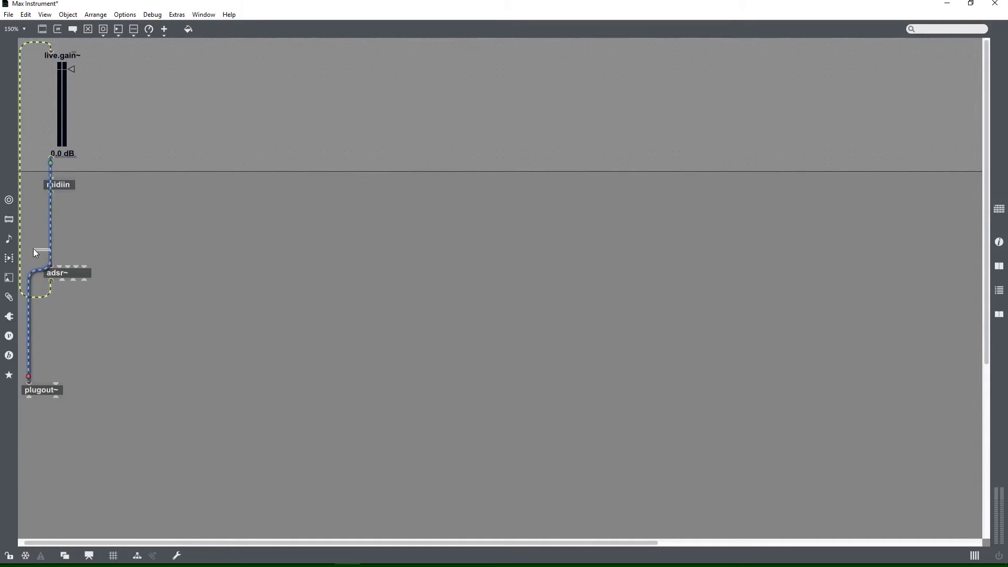
pyautogui.click(216, 301)
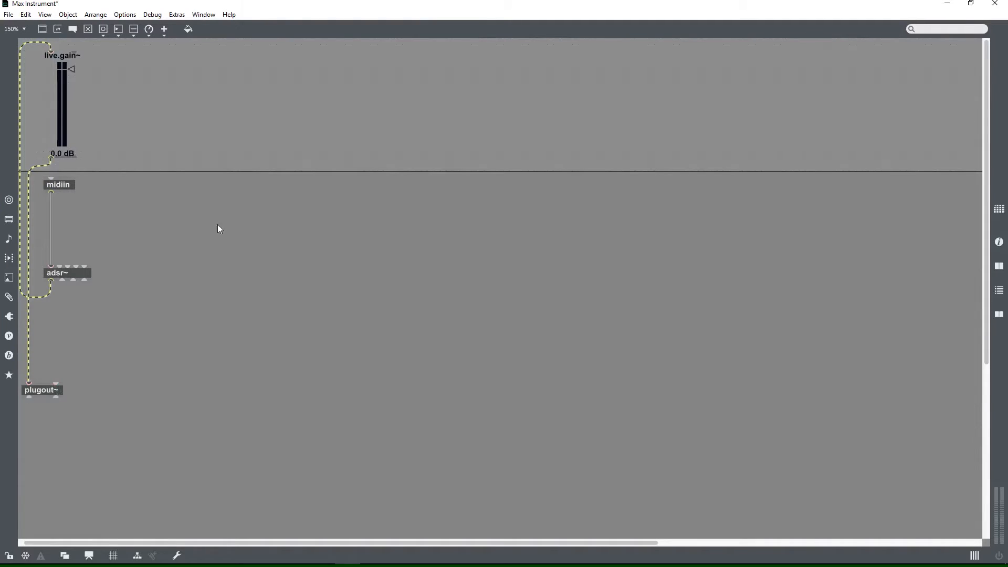
# Nudge live.gain~ slightly down and left and set its level to -20 dB
pyautogui.moveTo(74, 68); pyautogui.dragTo(67, 75)
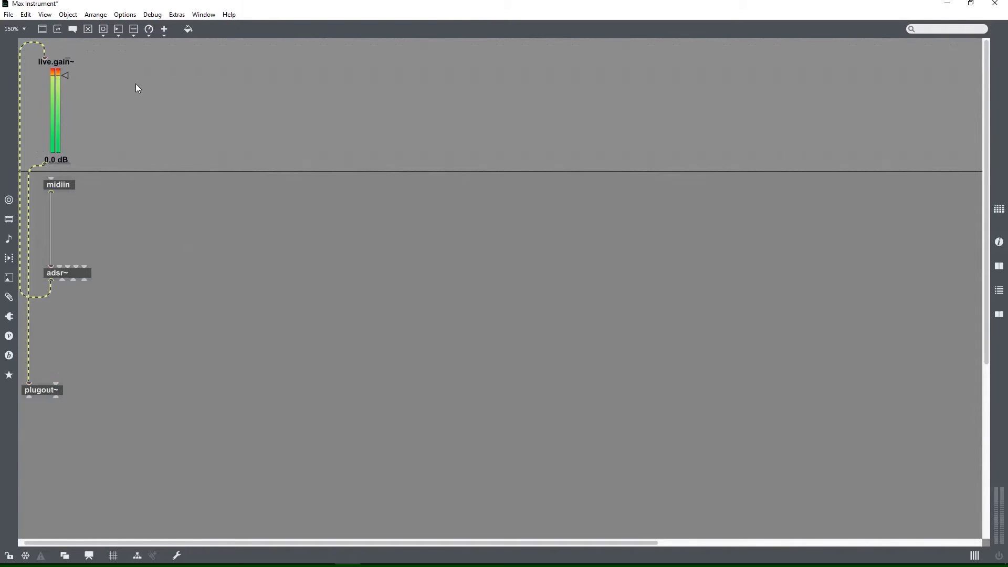
pyautogui.click(64, 76)
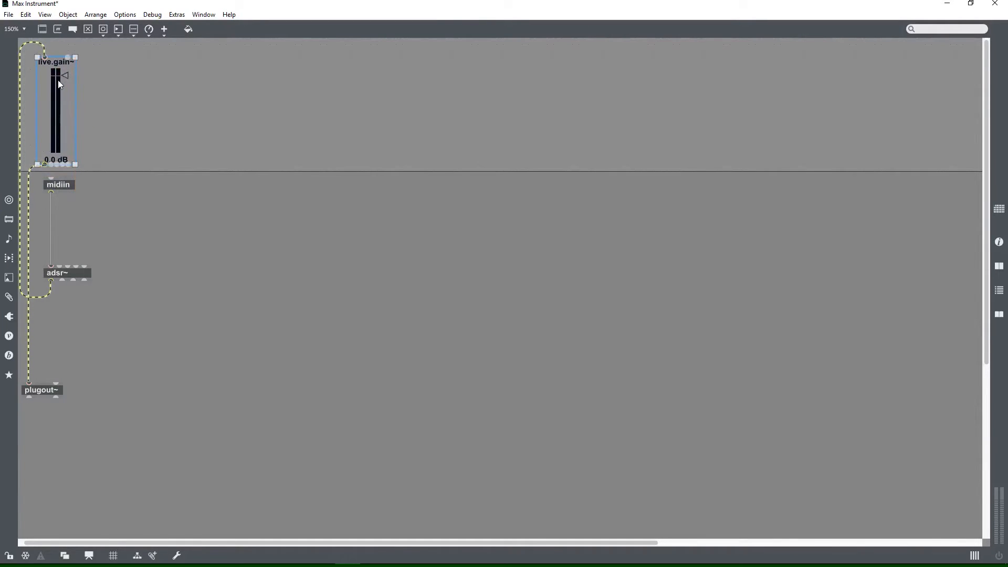
pyautogui.click(124, 15)
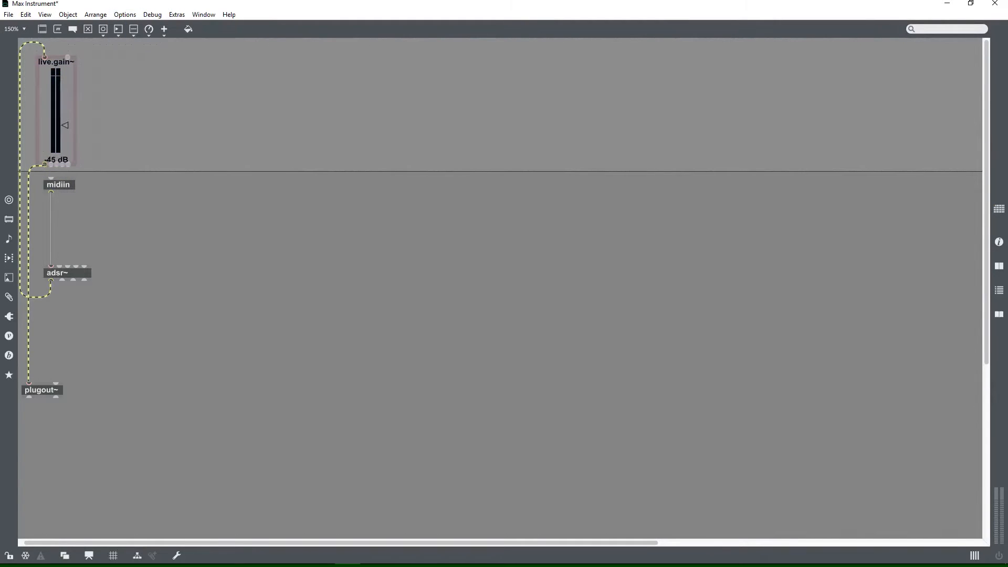
pyautogui.moveTo(65, 125); pyautogui.dragTo(65, 107)
pyautogui.click(65, 110)
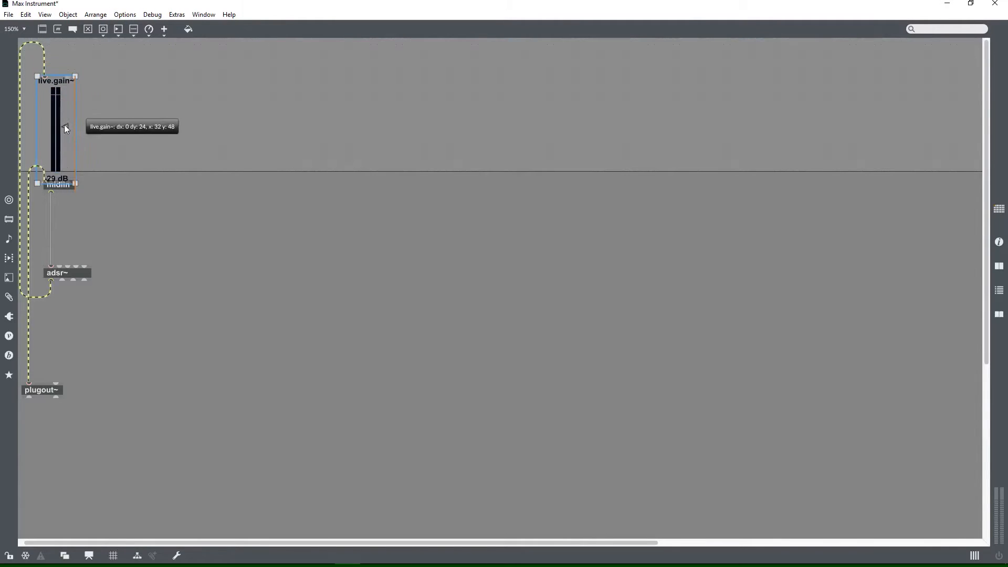
pyautogui.moveTo(65, 108)
pyautogui.mouseDown()
pyautogui.moveTo(65, 133)
pyautogui.moveTo(67, 100)
pyautogui.mouseUp()
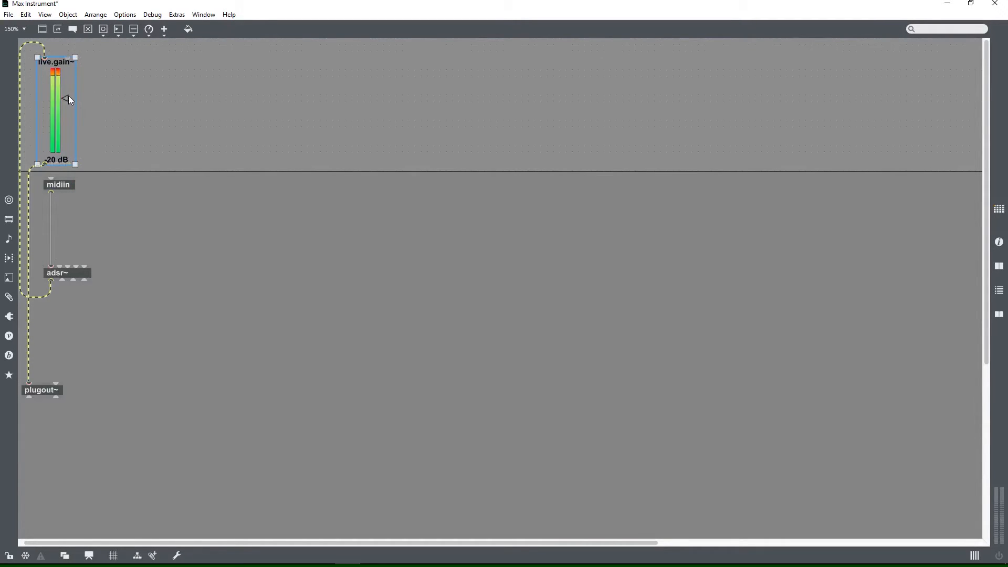
# Lower the live.gain~ level to -47 dB
pyautogui.moveTo(65, 99); pyautogui.dragTo(65, 127)
pyautogui.click(153, 158)
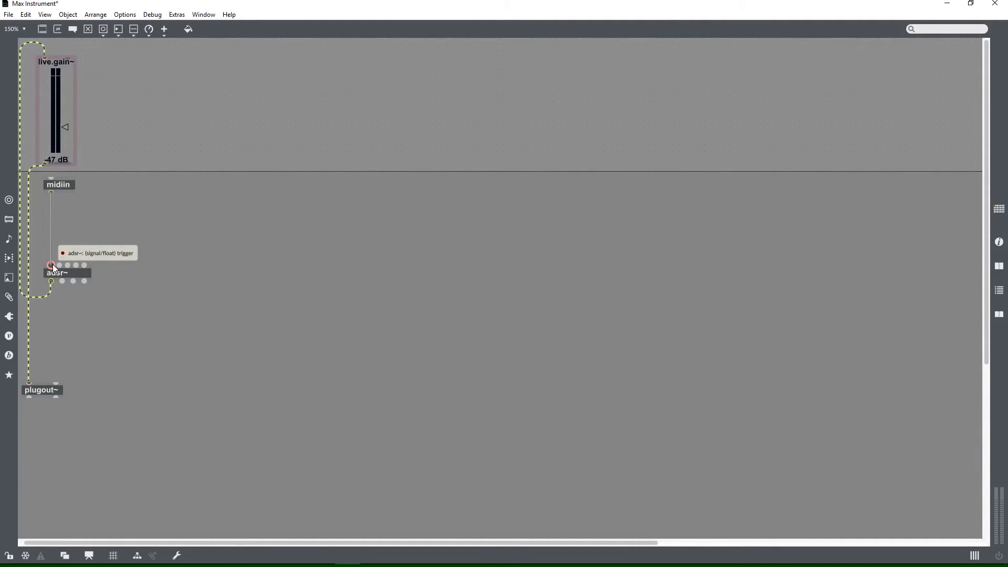
pyautogui.rightClick(131, 215)
pyautogui.click(117, 207)
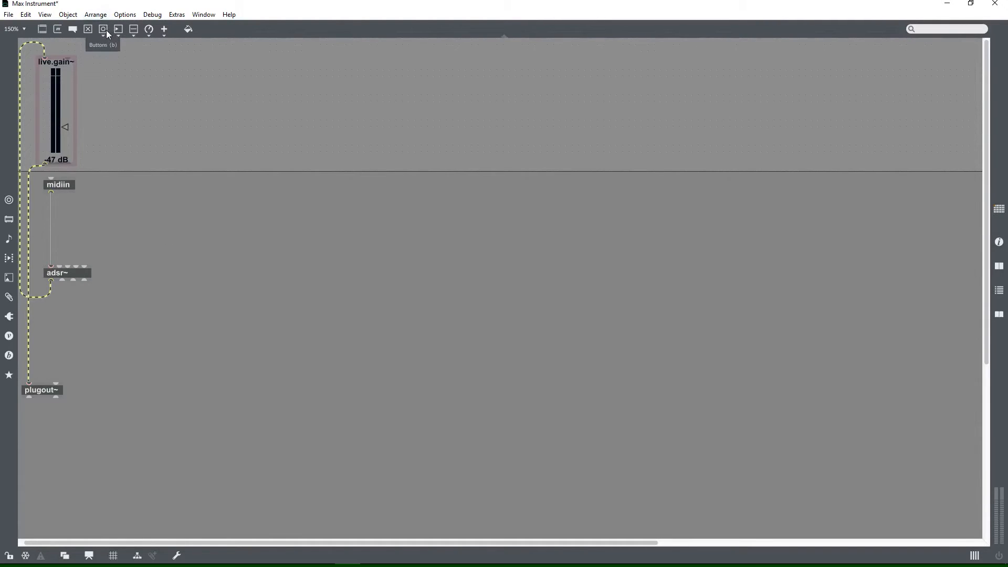
# Add an xnotein object directly under midiin, replacing the cord to adsr~ with one from midiin into xnotein
pyautogui.click(9, 219)
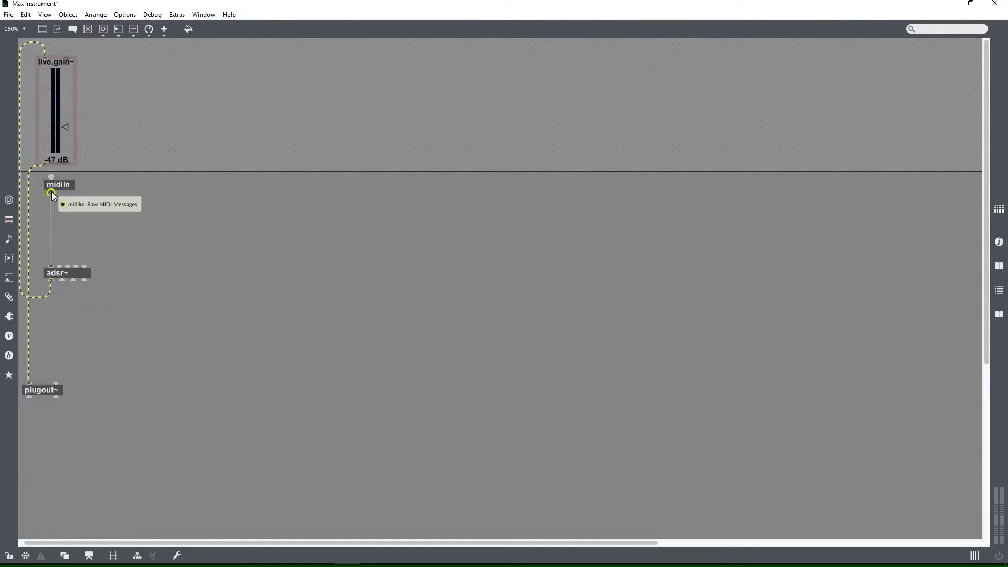
pyautogui.click(9, 219)
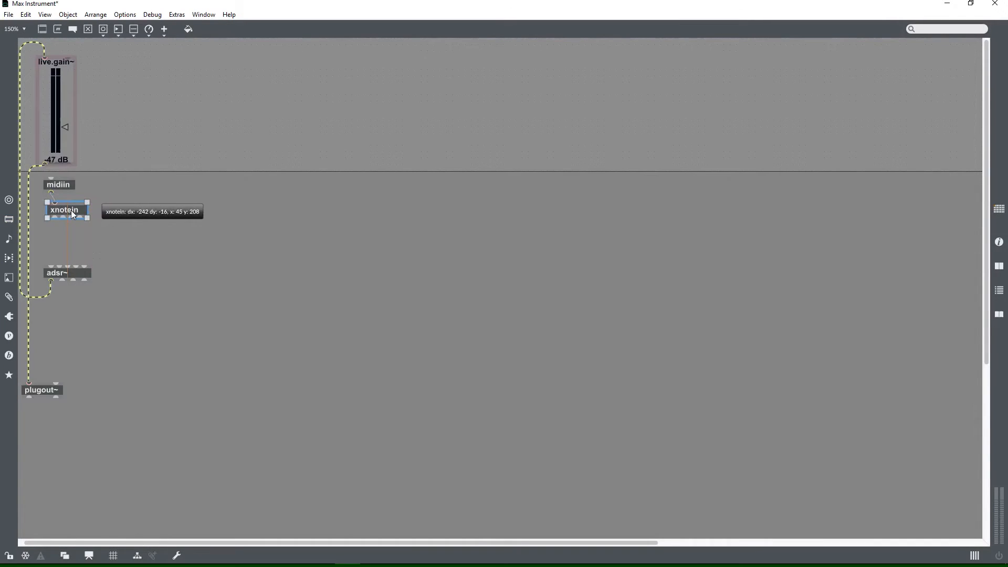
pyautogui.moveTo(71, 210); pyautogui.dragTo(67, 210)
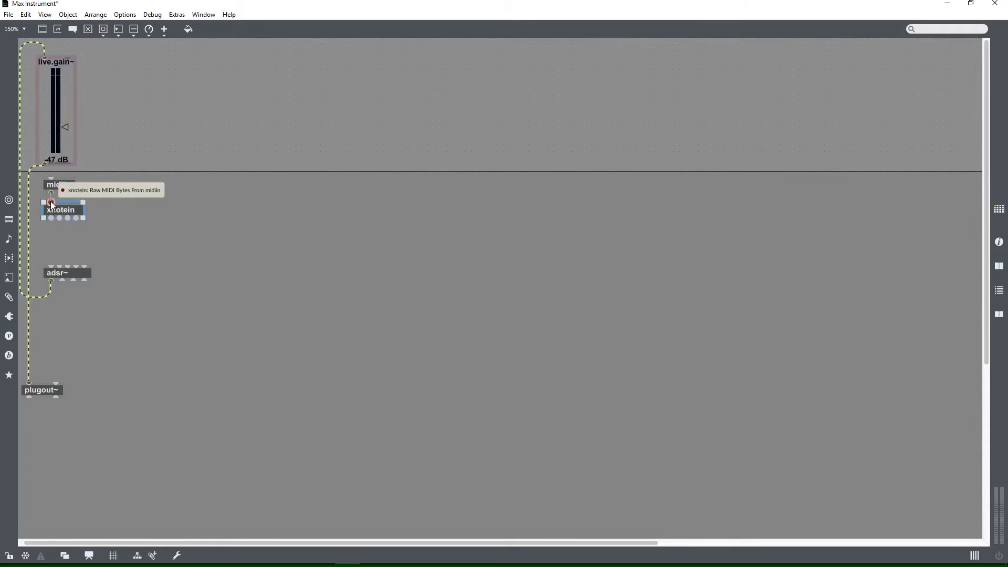
pyautogui.click(114, 184)
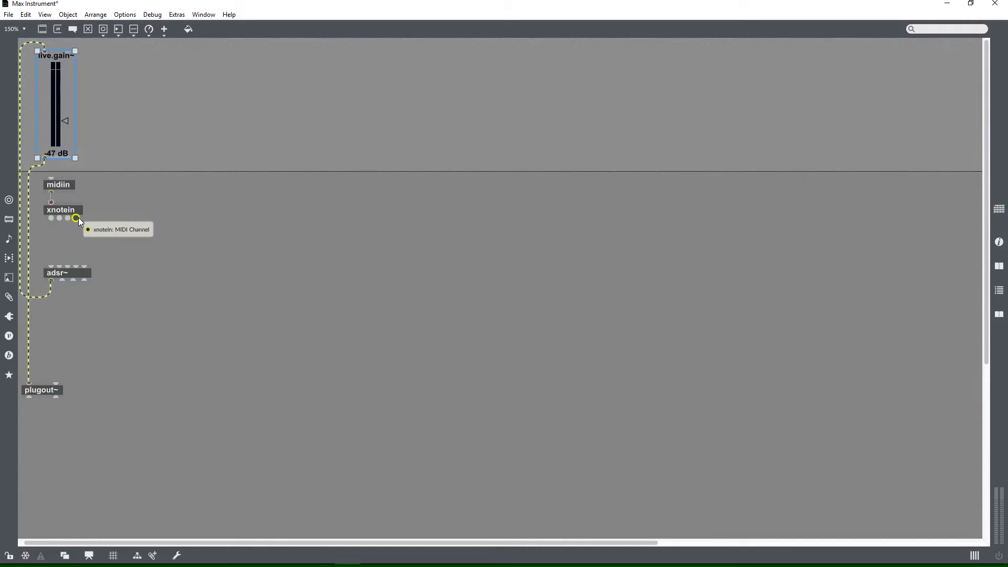
# Search the object browser for "noi" and "sin" to look for a sound generator
pyautogui.rightClick(236, 202)
pyautogui.click(228, 203)
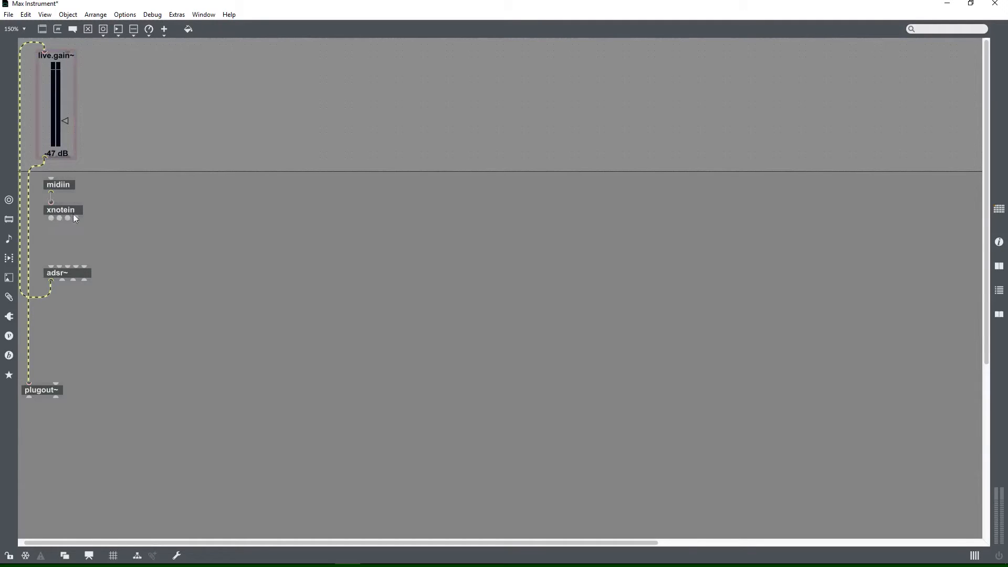
pyautogui.click(9, 219)
pyautogui.scroll(-5, 94, 156)
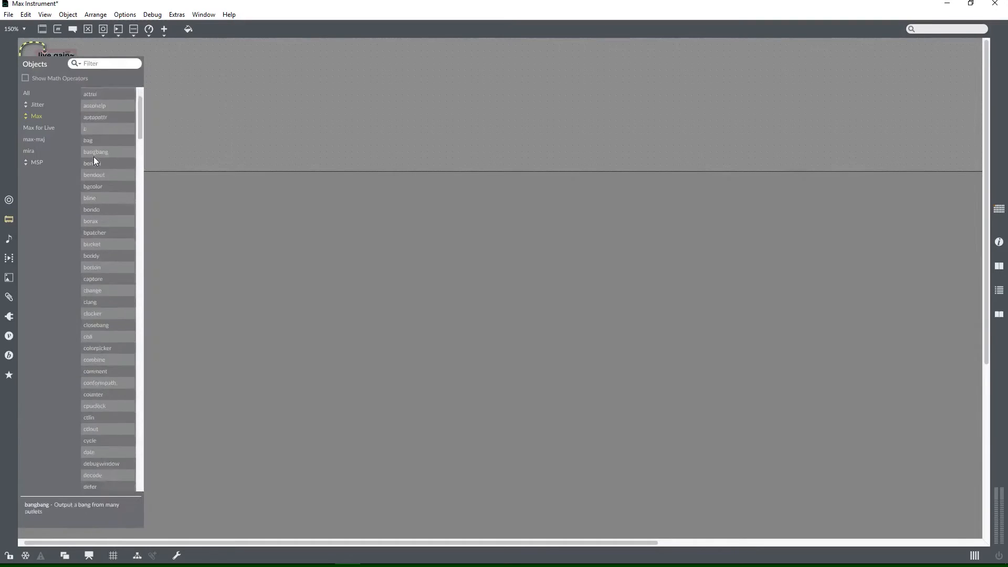
pyautogui.click(124, 61)
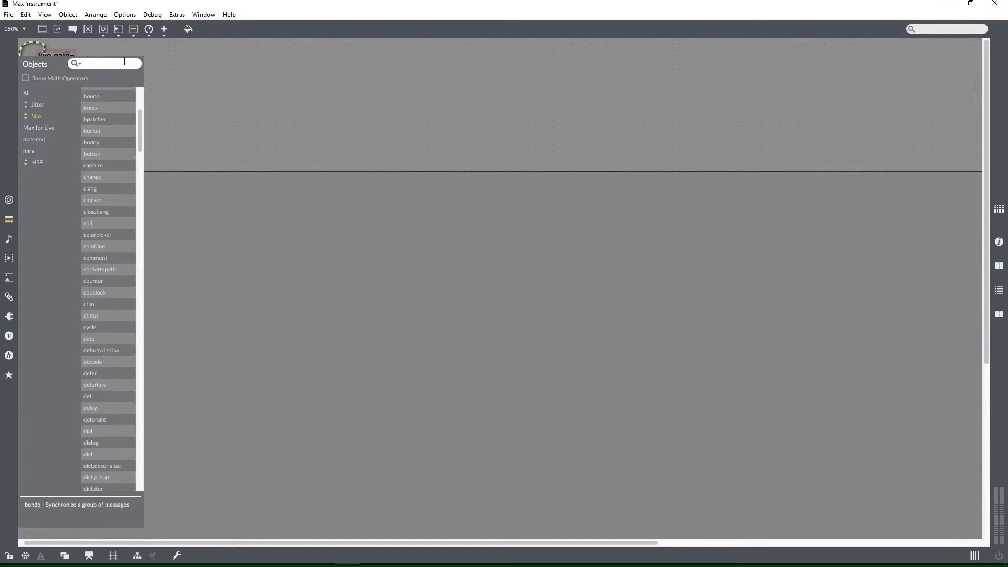
pyautogui.write('noi')
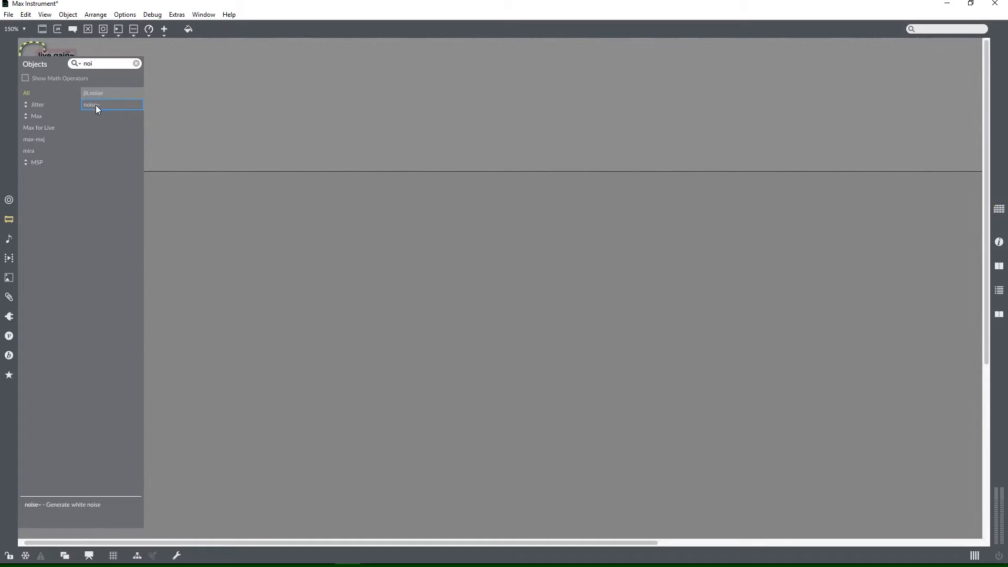
pyautogui.click(137, 63)
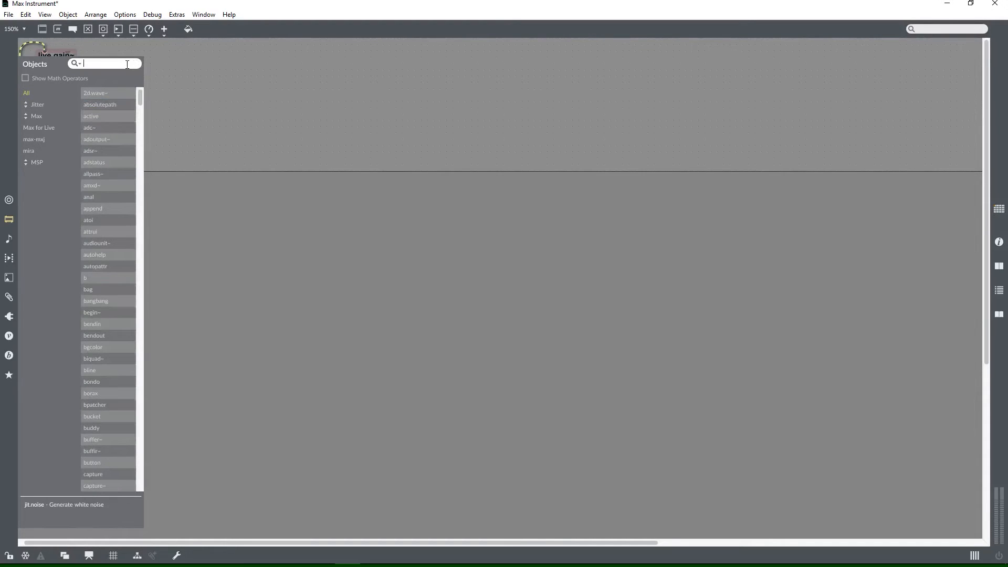
pyautogui.write('sin')
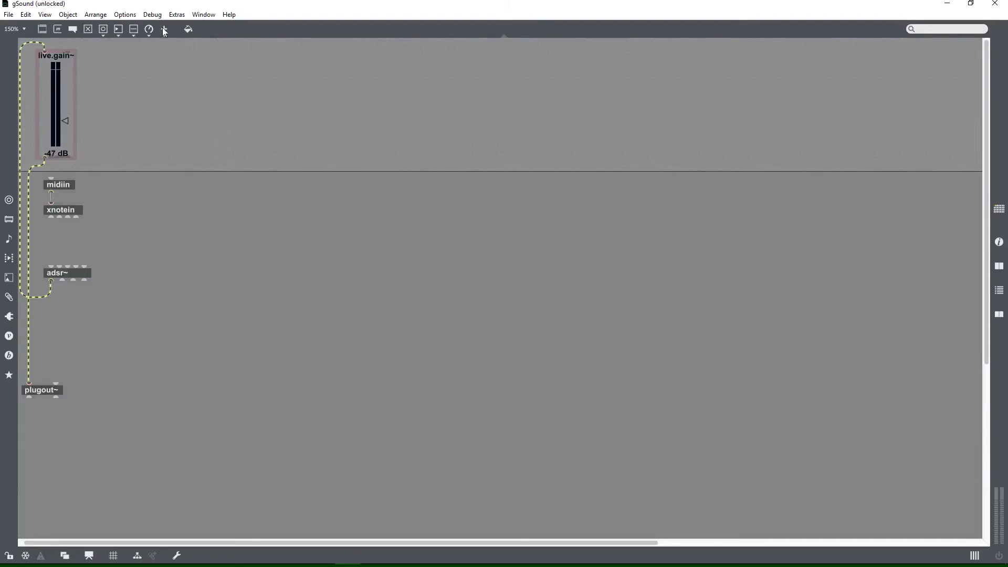
# Find the cycle~ oscillator with the filter "cyc", add it to the patch and place it beside xnotein
pyautogui.click(9, 221)
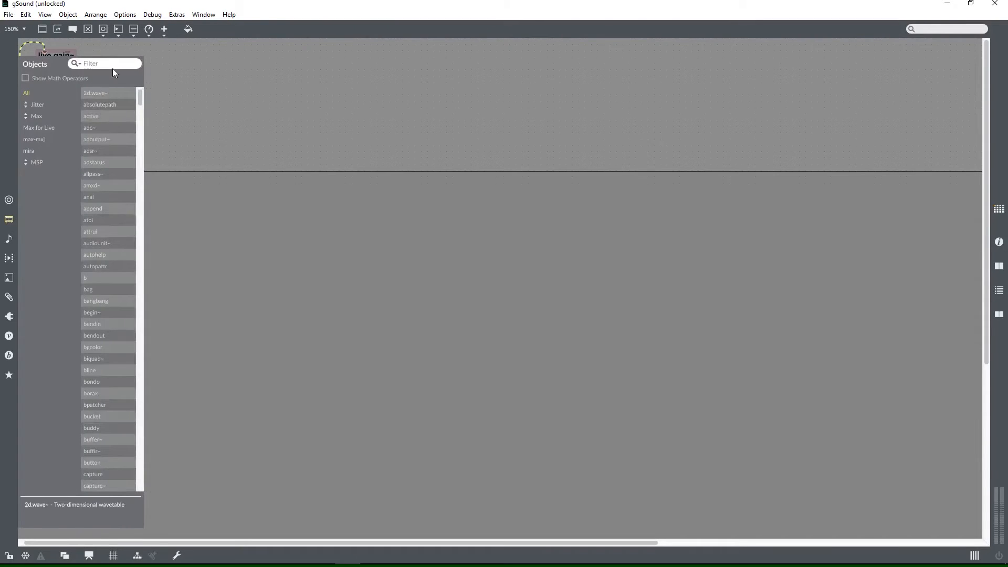
pyautogui.write('cyc')
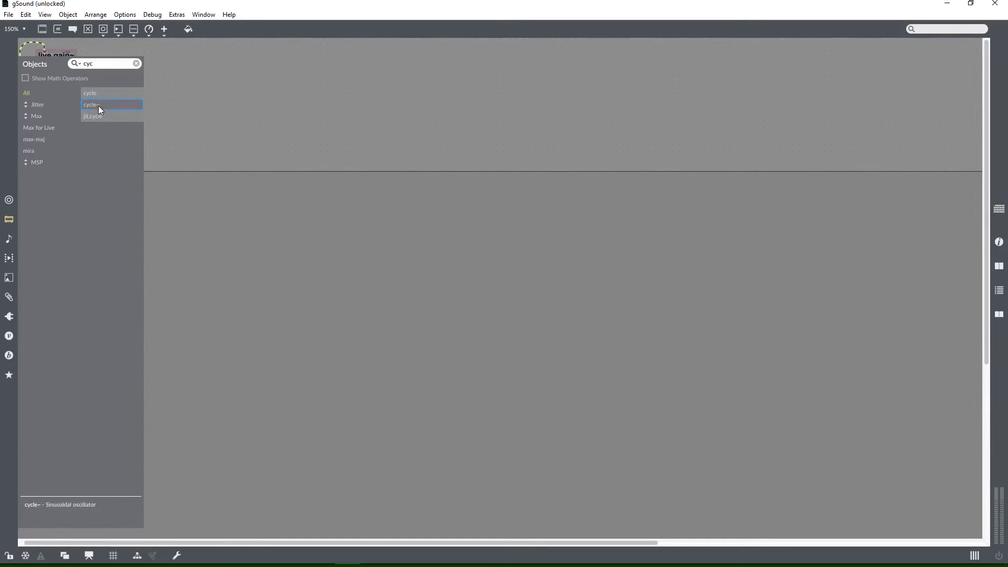
pyautogui.moveTo(98, 106); pyautogui.dragTo(376, 119)
pyautogui.press('Return')
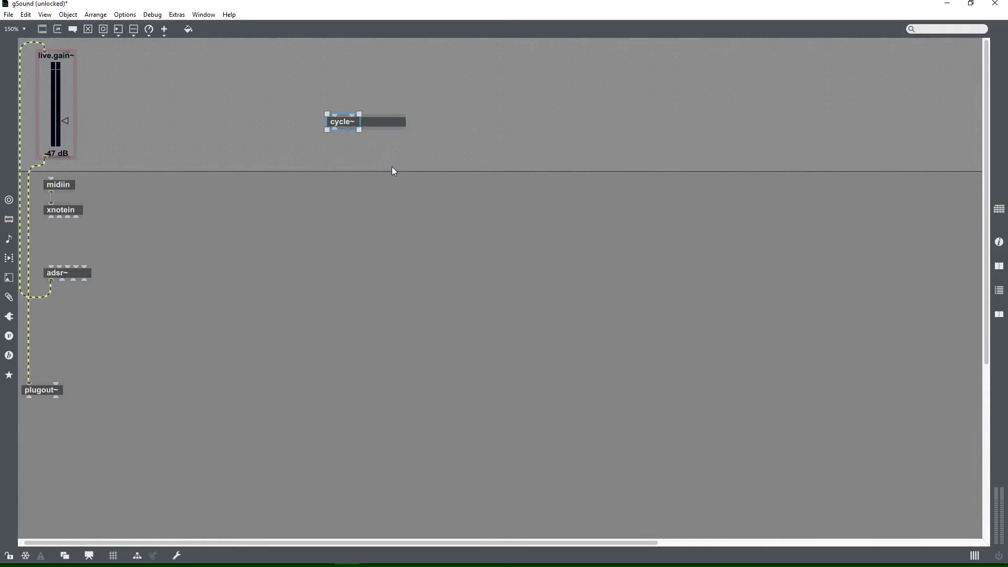
pyautogui.moveTo(352, 118); pyautogui.dragTo(123, 214)
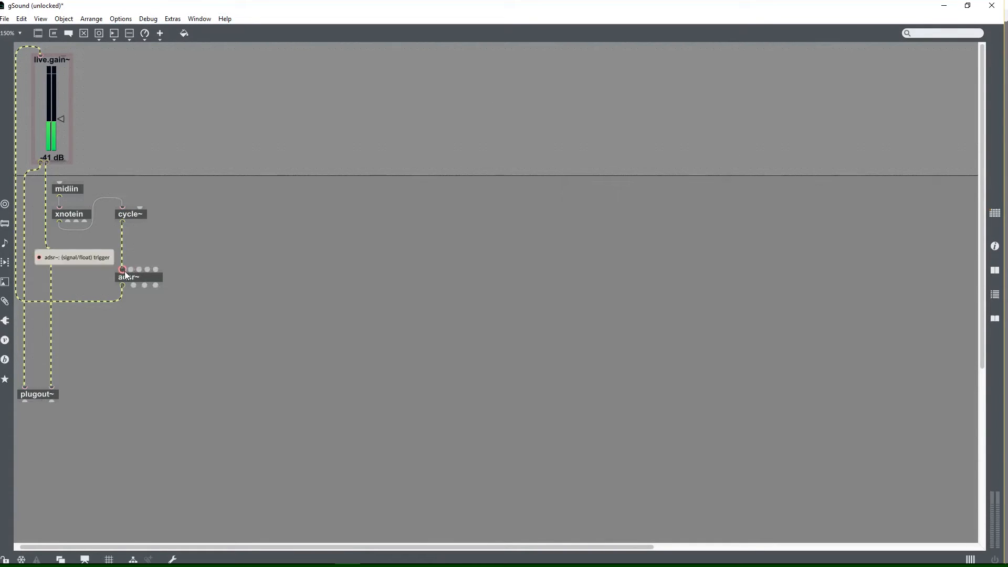
# Move cycle~ down to just above adsr~, with its cord from xnotein removed
pyautogui.moveTo(135, 212); pyautogui.dragTo(131, 248)
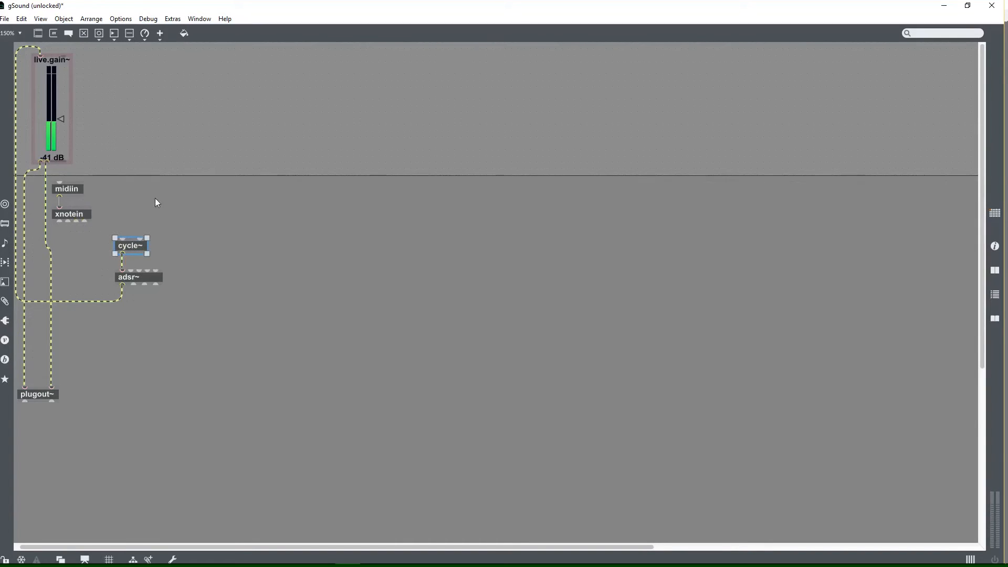
pyautogui.click(136, 190)
# Search the object browser for "fto" and pause the reference MIDI synth video on YouTube
pyautogui.click(6, 225)
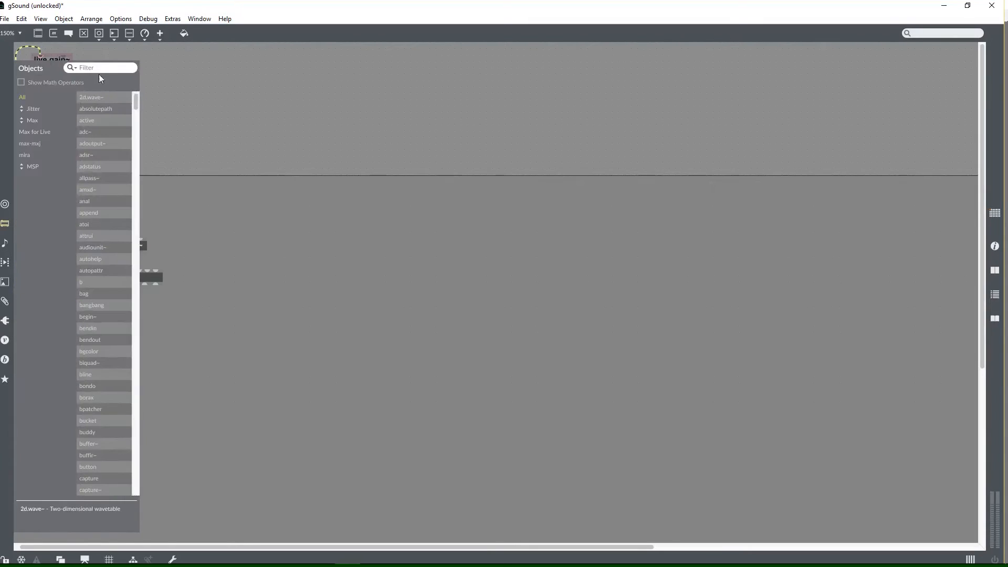
pyautogui.write('fto')
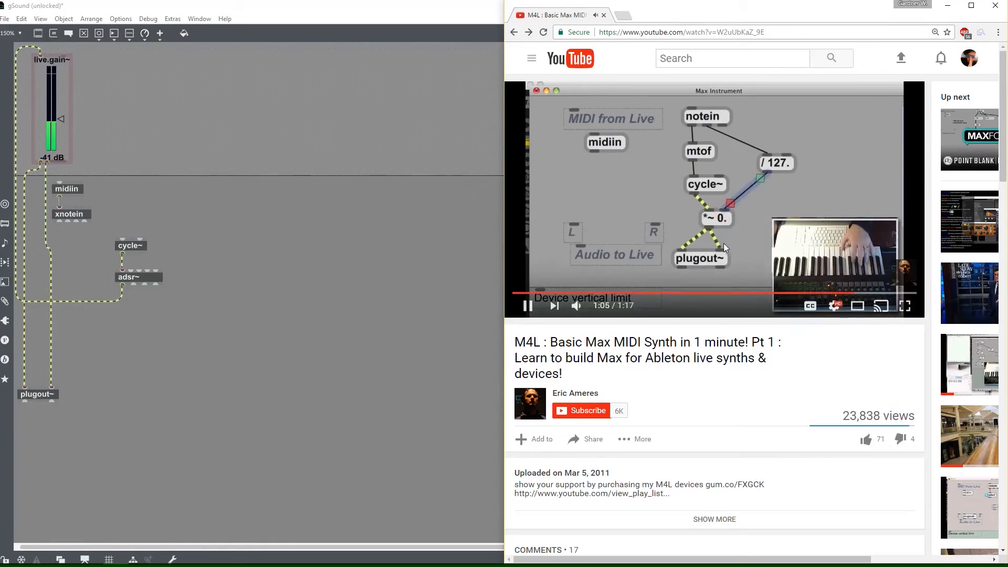
pyautogui.click(725, 244)
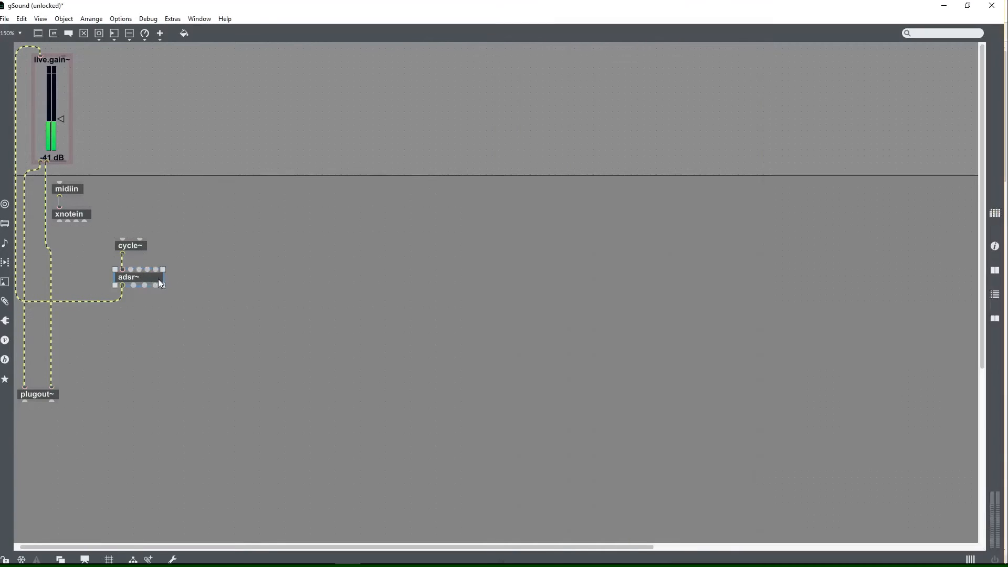
# Delete the adsr~ object and arrange the patcher window side by side with the YouTube video
pyautogui.moveTo(158, 279); pyautogui.dragTo(259, 254)
pyautogui.press('Delete')
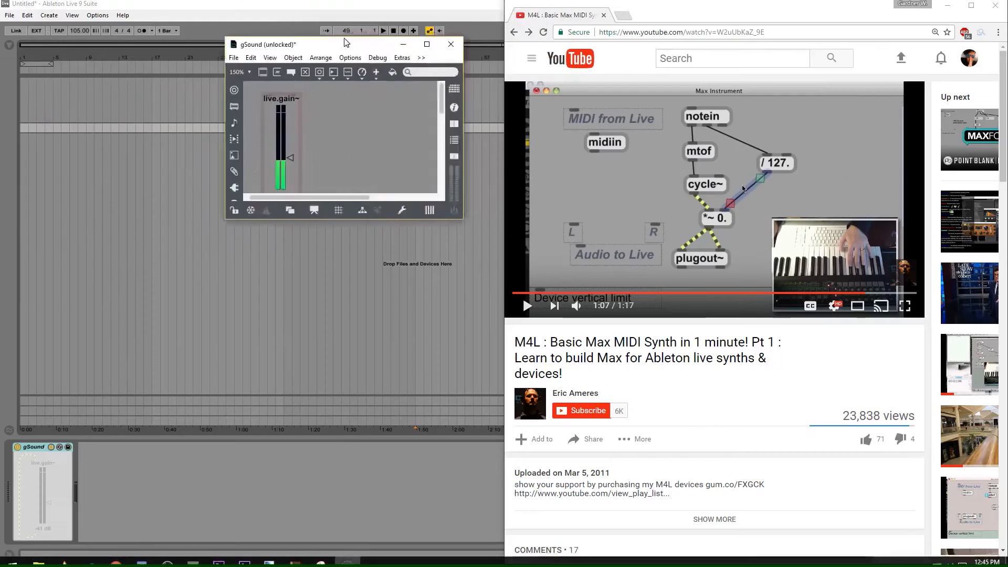
pyautogui.moveTo(409, 52); pyautogui.dragTo(1, 79)
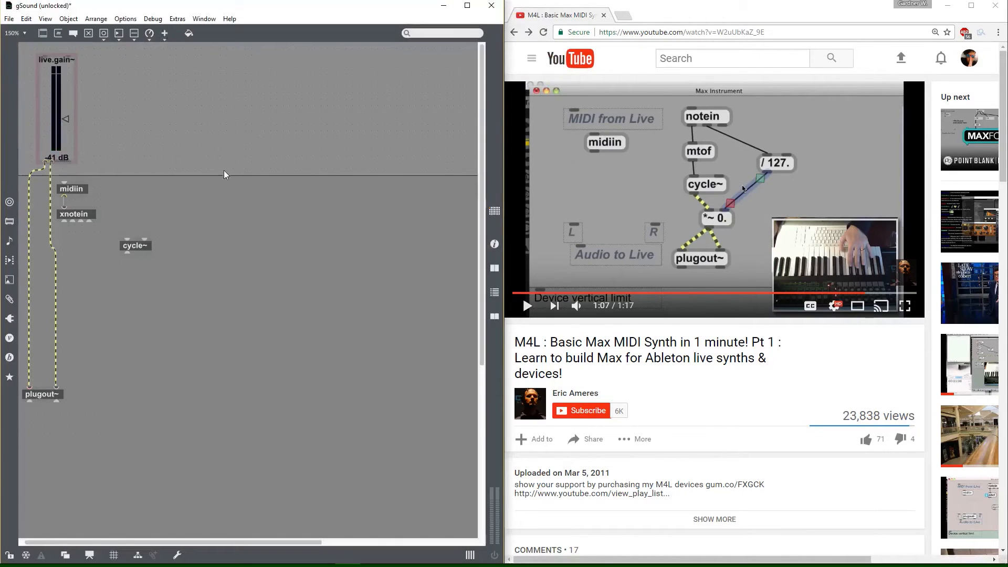
# Move cycle~ closer beneath xnotein and connect the first xnotein outlet to the first cycle~ inlet
pyautogui.click(140, 244)
pyautogui.moveTo(144, 252); pyautogui.dragTo(101, 255)
pyautogui.moveTo(63, 221); pyautogui.dragTo(82, 250)
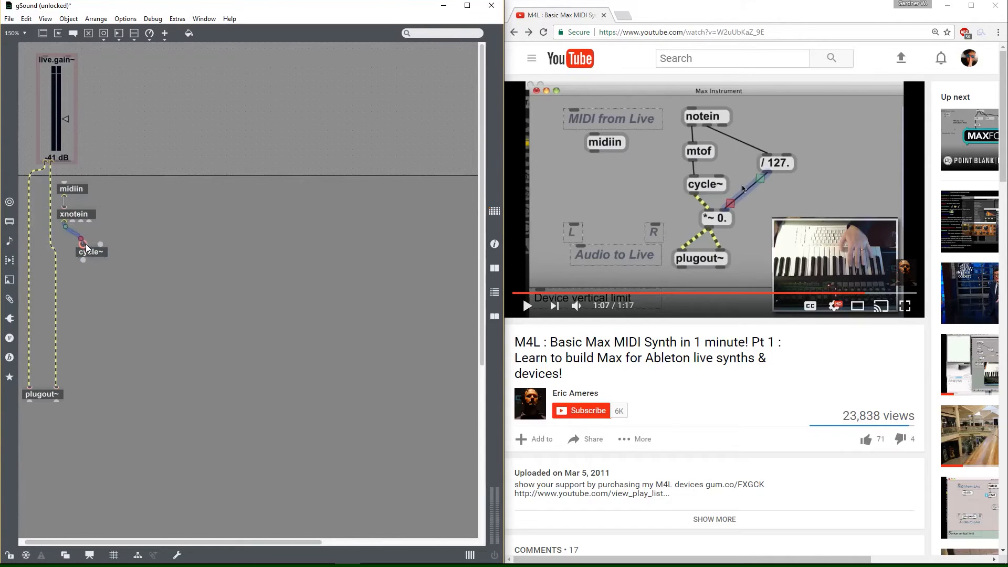
pyautogui.rightClick(103, 284)
pyautogui.click(177, 261)
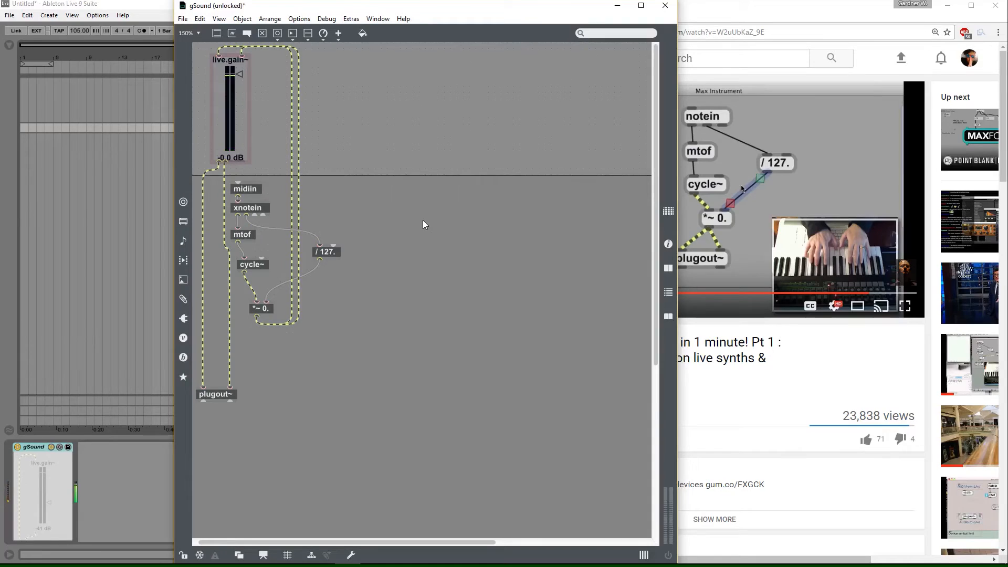
# Add an adsr~ object between / 127. and *~ 0., and connect the / 127. output to its trigger inlet
pyautogui.rightClick(353, 195)
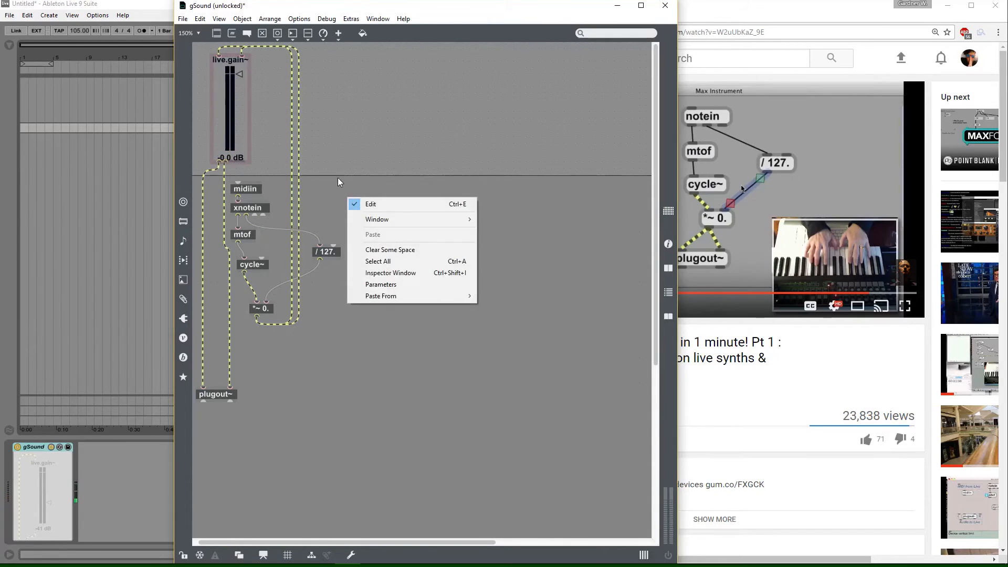
pyautogui.click(338, 181)
pyautogui.write('n')
pyautogui.write('as')
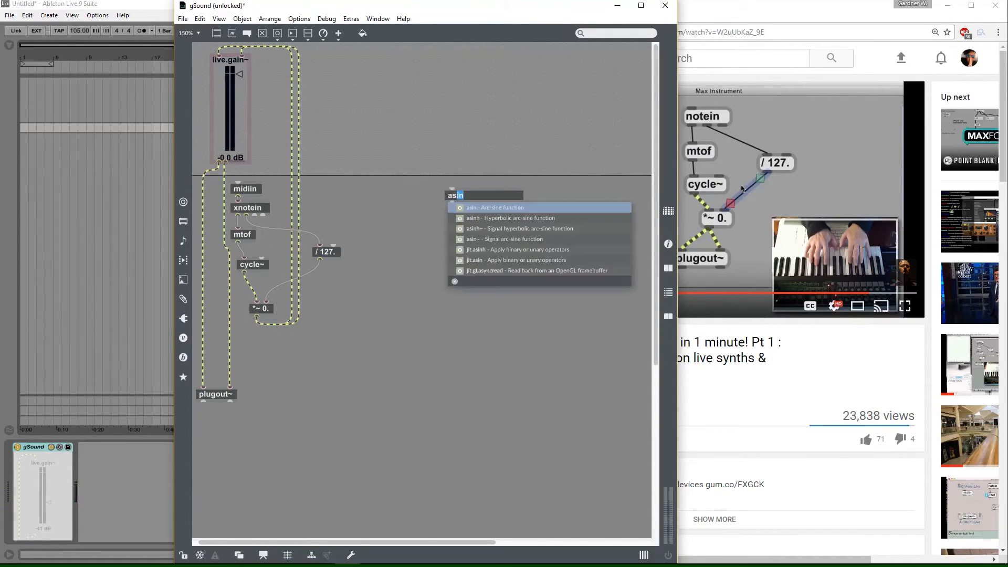
pyautogui.press('BackSpace')
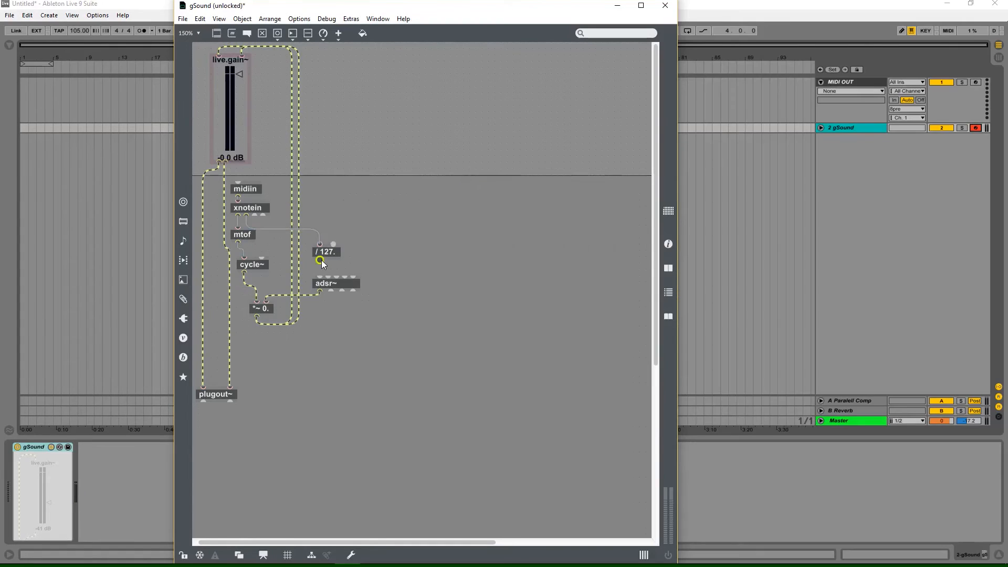
pyautogui.moveTo(320, 259); pyautogui.dragTo(320, 274)
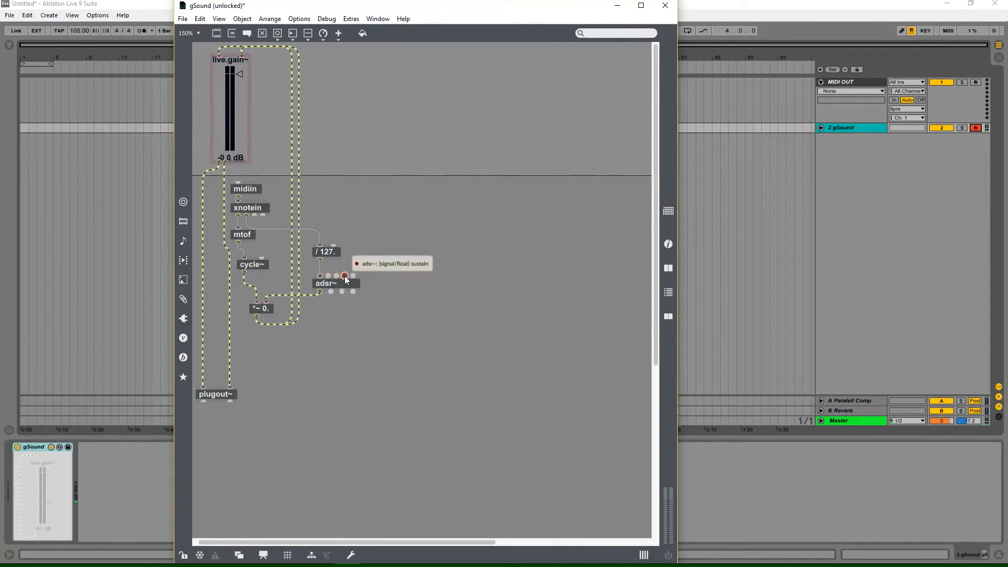
# Add a live.dial beside live.gain~ and duplicate it for the envelope controls
pyautogui.click(325, 42)
pyautogui.moveTo(328, 65); pyautogui.dragTo(272, 73)
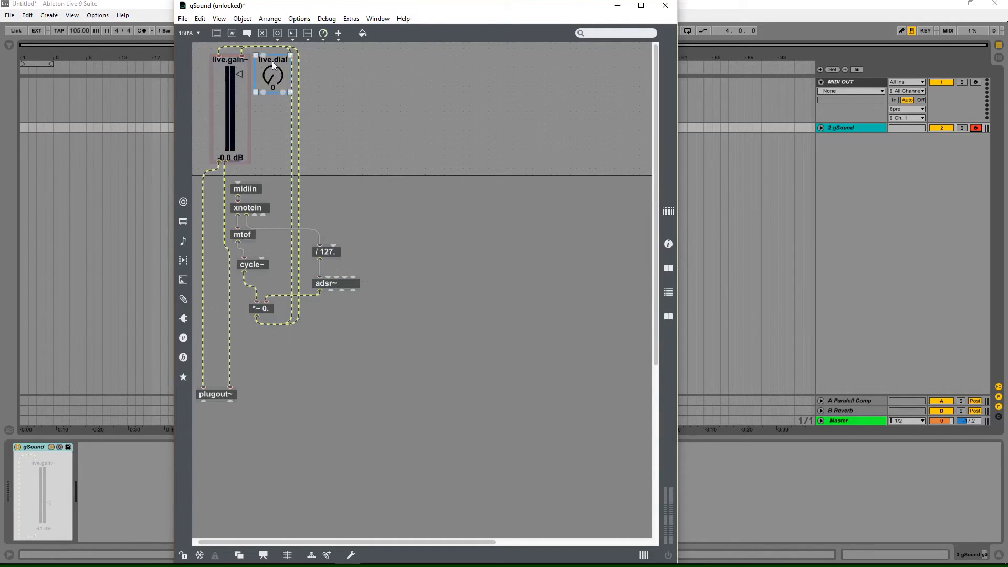
pyautogui.hotkey('ctrl', 'd')
pyautogui.hotkey('ctrl', 'd')
pyautogui.hotkey('ctrl', 'd')
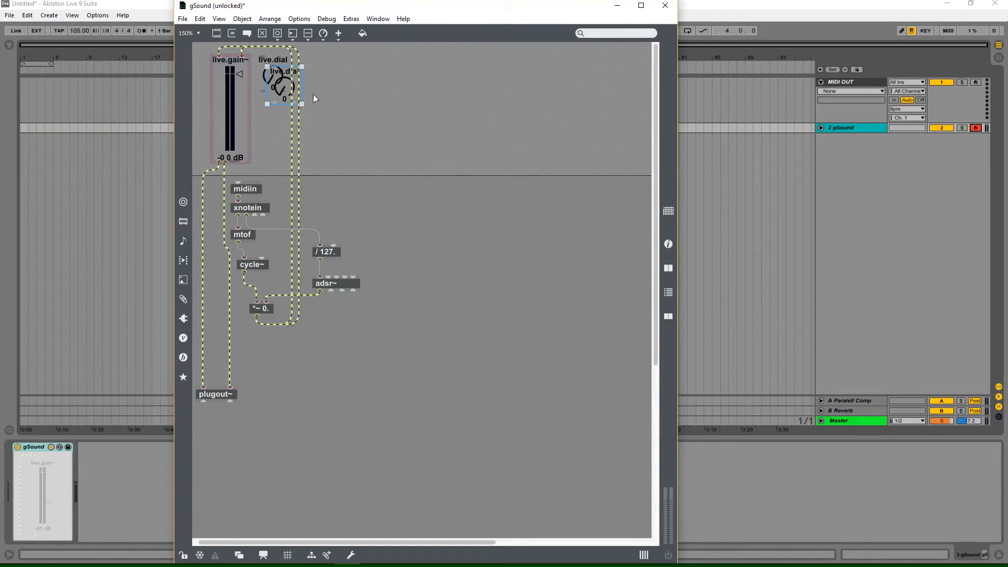
# Spread the duplicated live.dial objects out next to the first dial
pyautogui.moveTo(306, 111); pyautogui.dragTo(455, 108)
pyautogui.moveTo(296, 100); pyautogui.dragTo(292, 107)
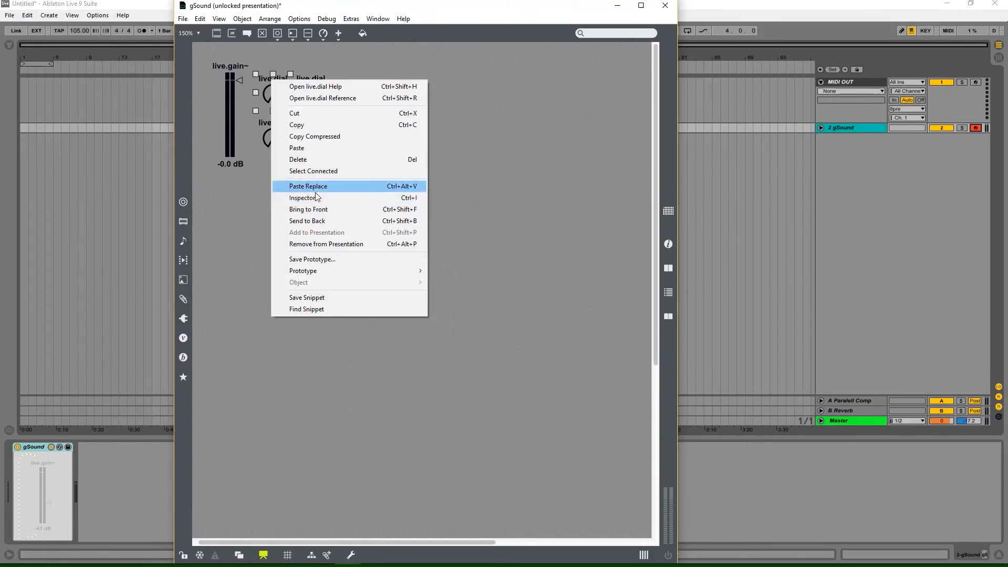
pyautogui.click(505, 194)
pyautogui.moveTo(269, 560)
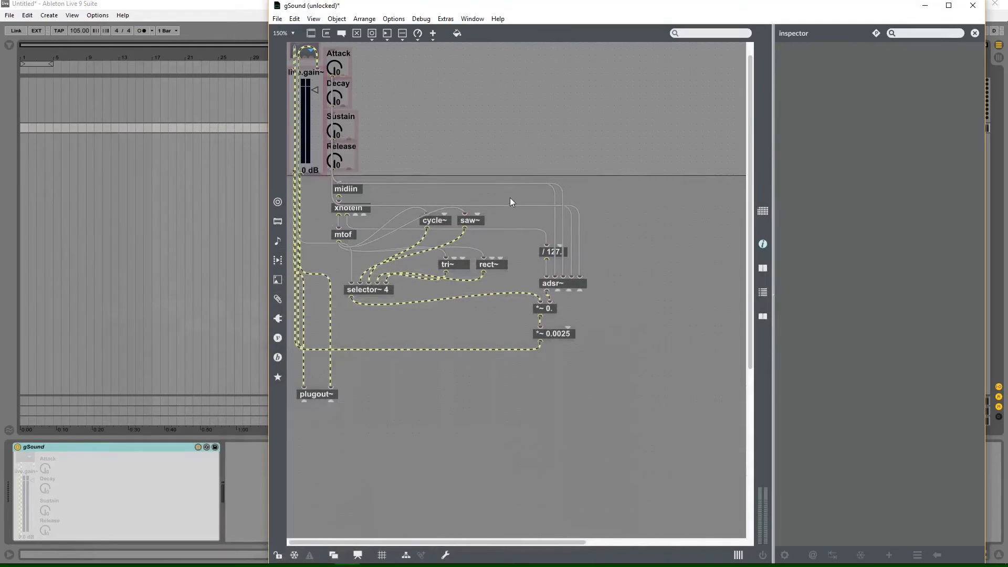
# Move cycle~ and saw~ down above selector~ 4, in one row with tri~ and rect~
pyautogui.moveTo(510, 192); pyautogui.dragTo(379, 267)
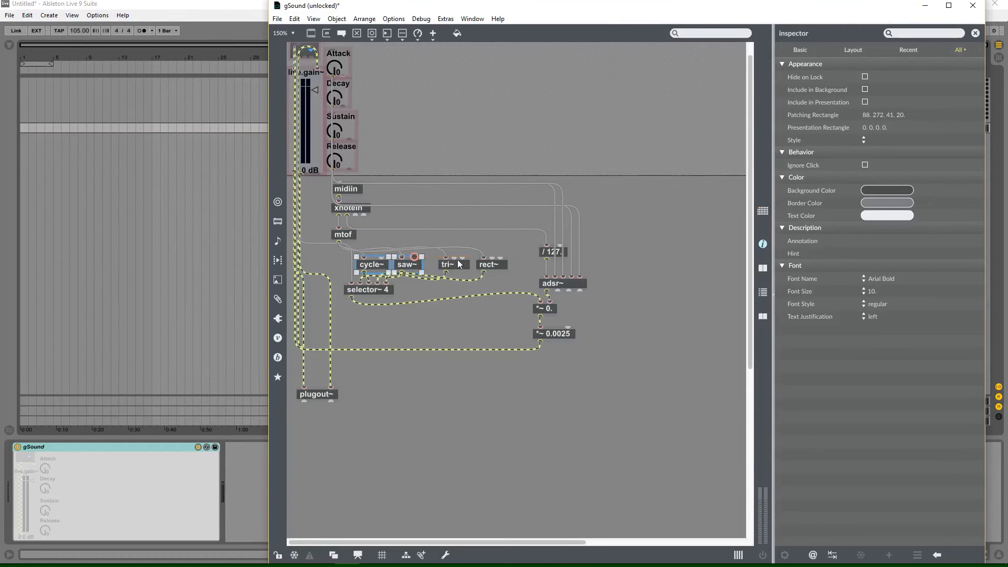
pyautogui.click(514, 257)
pyautogui.click(370, 288)
pyautogui.moveTo(476, 275); pyautogui.dragTo(482, 273)
# Switch the patcher to presentation mode
pyautogui.moveTo(313, 58); pyautogui.dragTo(313, 59)
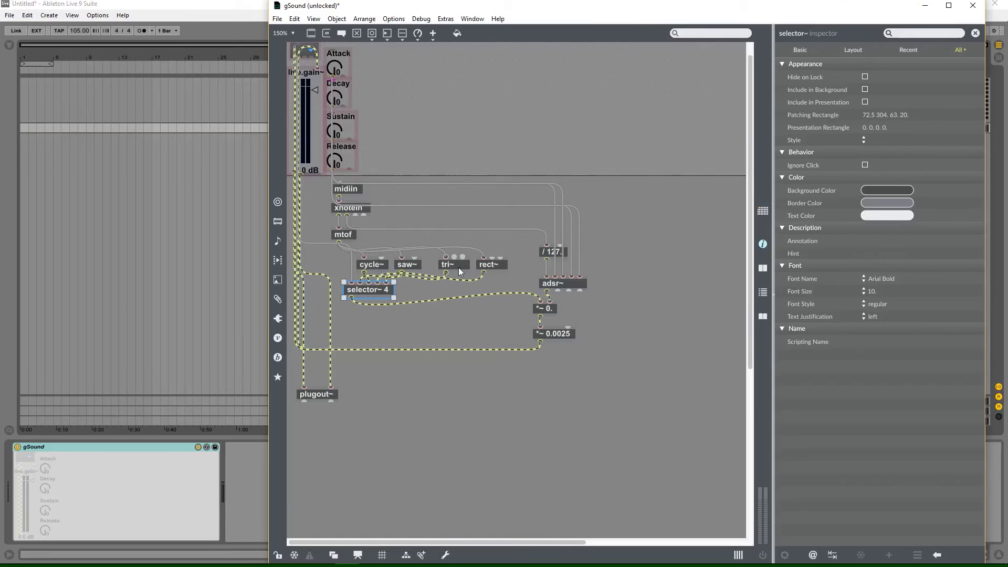
pyautogui.click(358, 555)
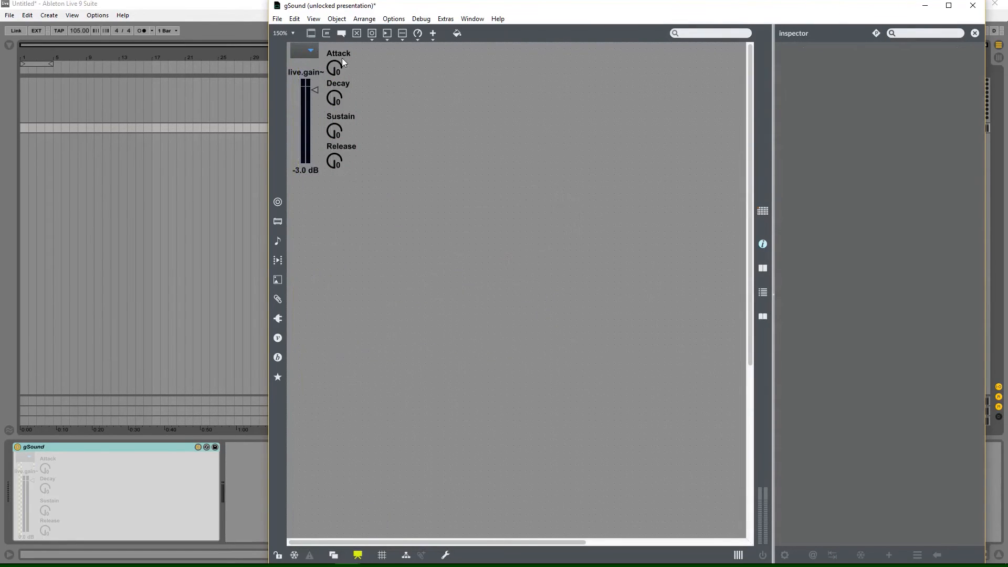
# Lock the patcher and select the Saw waveform in the oscillator selector
pyautogui.click(278, 555)
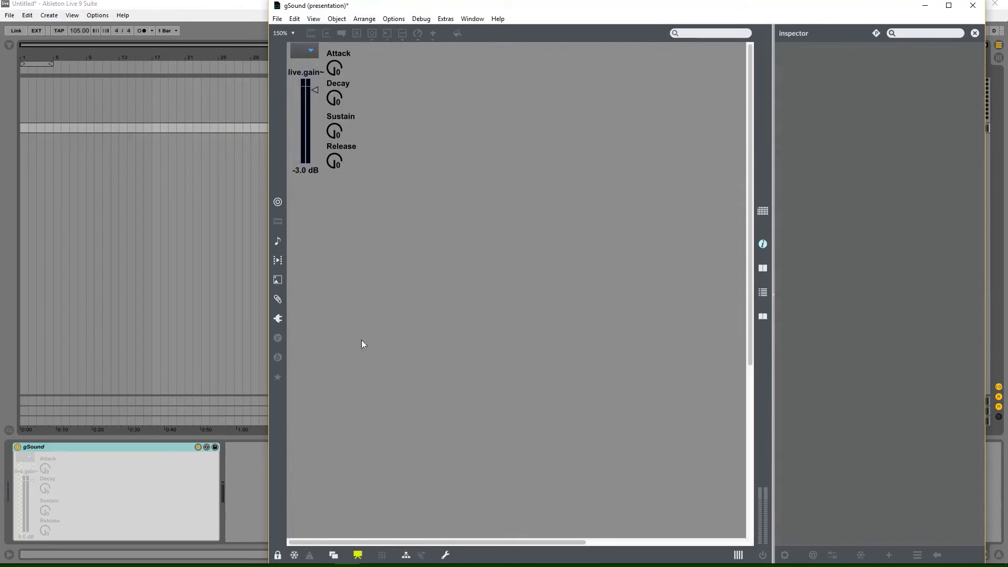
pyautogui.click(311, 50)
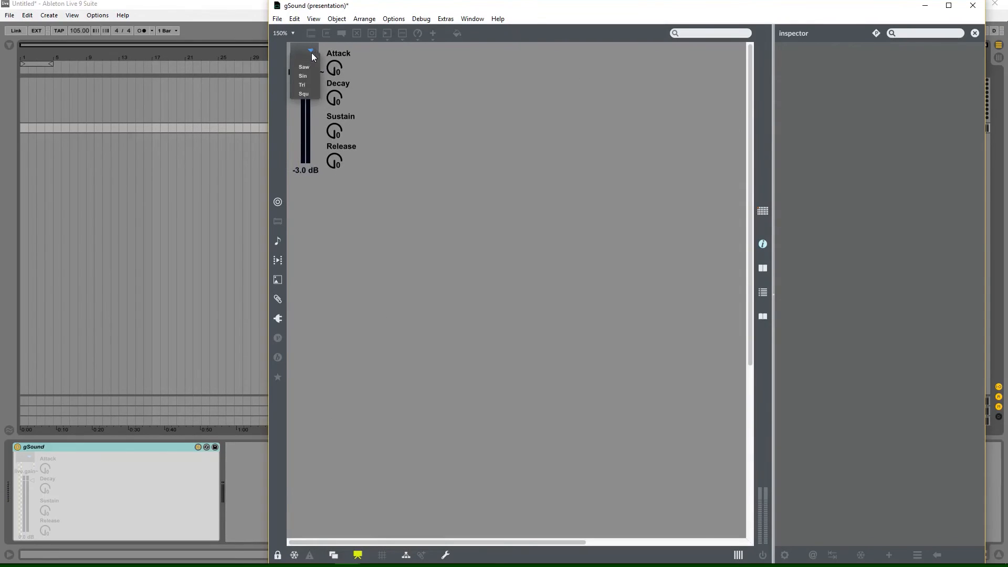
pyautogui.click(311, 66)
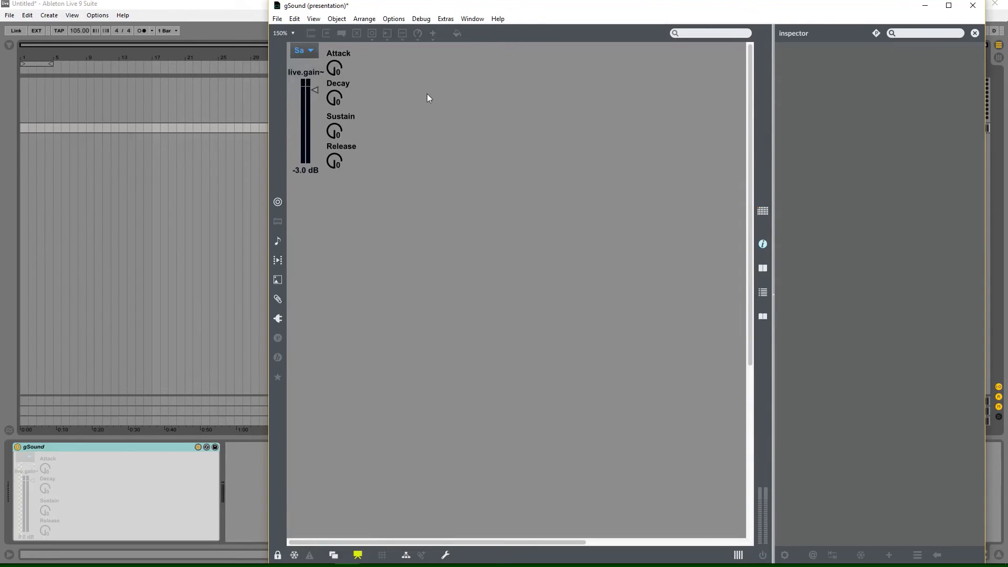
# Move the patcher window clear of the track controls and set Attack to 53, Decay to 95, Sustain to 93 and Release to 97
pyautogui.moveTo(728, 10); pyautogui.dragTo(487, 122)
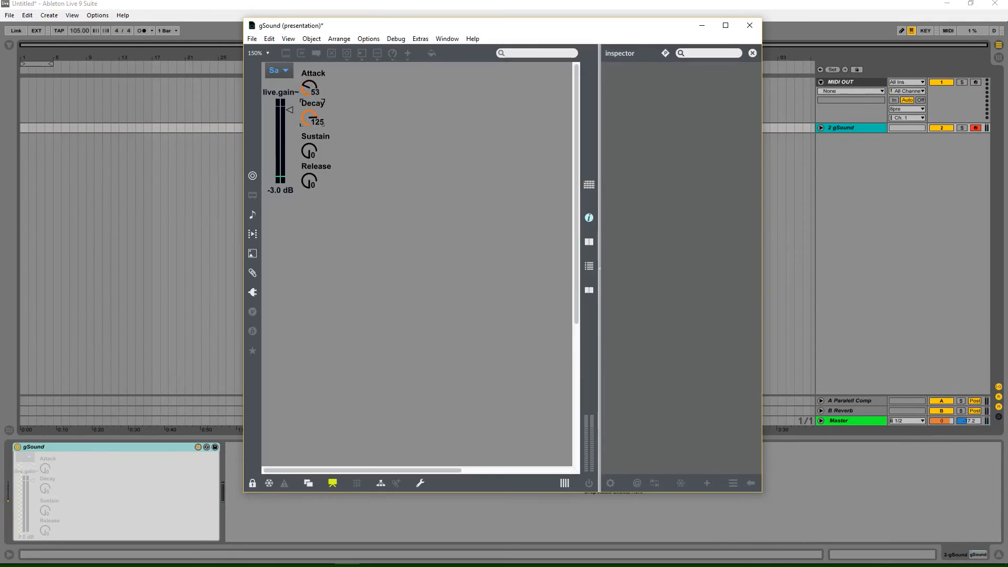
pyautogui.moveTo(309, 118)
pyautogui.mouseDown()
pyautogui.moveTo(309, 135)
pyautogui.moveTo(308, 104)
pyautogui.mouseUp()
pyautogui.moveTo(309, 181); pyautogui.dragTo(309, 131)
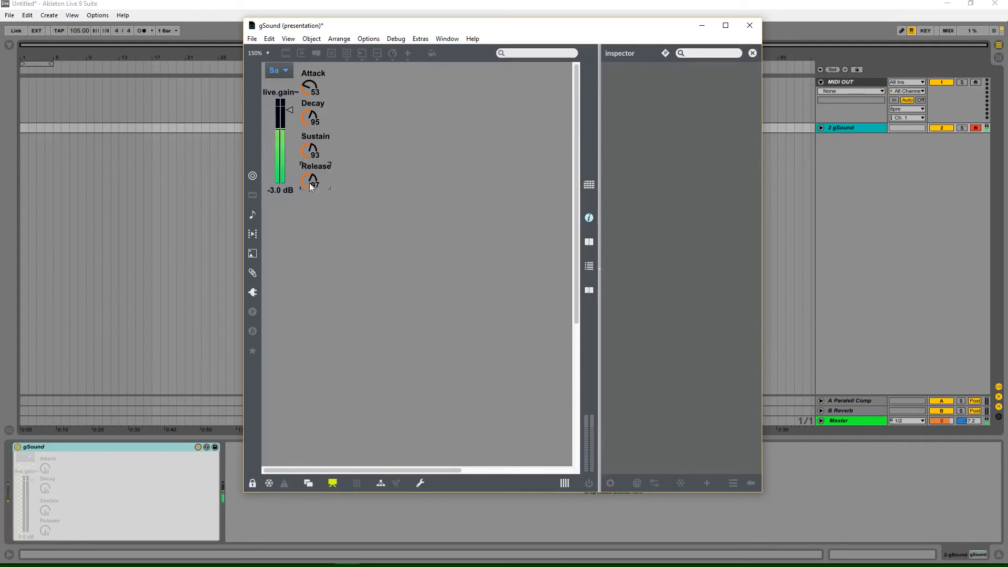
# Audition the Sin, Tri and Squ waveforms by selecting each one in the oscillator selector
pyautogui.click(287, 72)
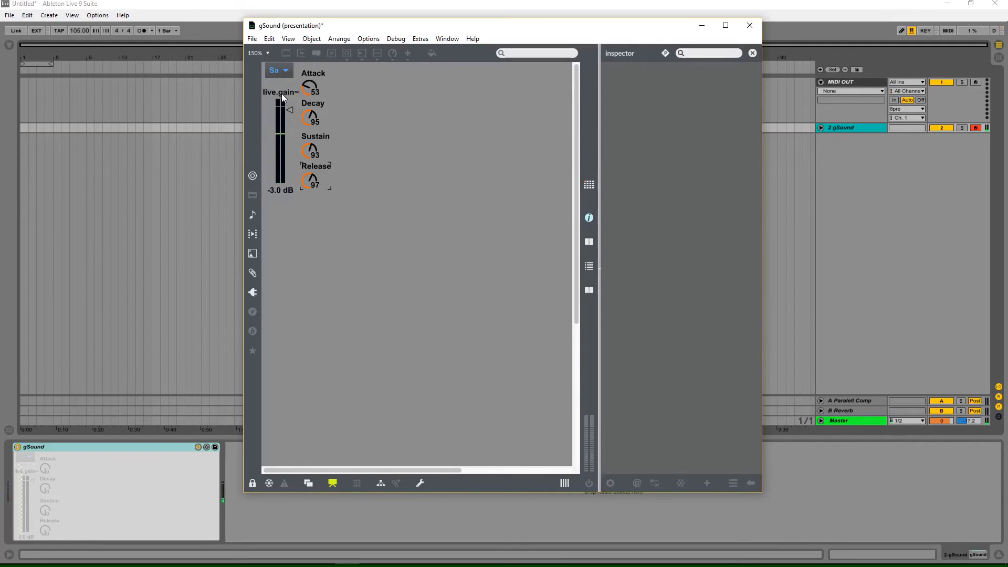
pyautogui.click(281, 92)
pyautogui.click(286, 73)
pyautogui.click(277, 105)
pyautogui.click(284, 74)
pyautogui.click(279, 113)
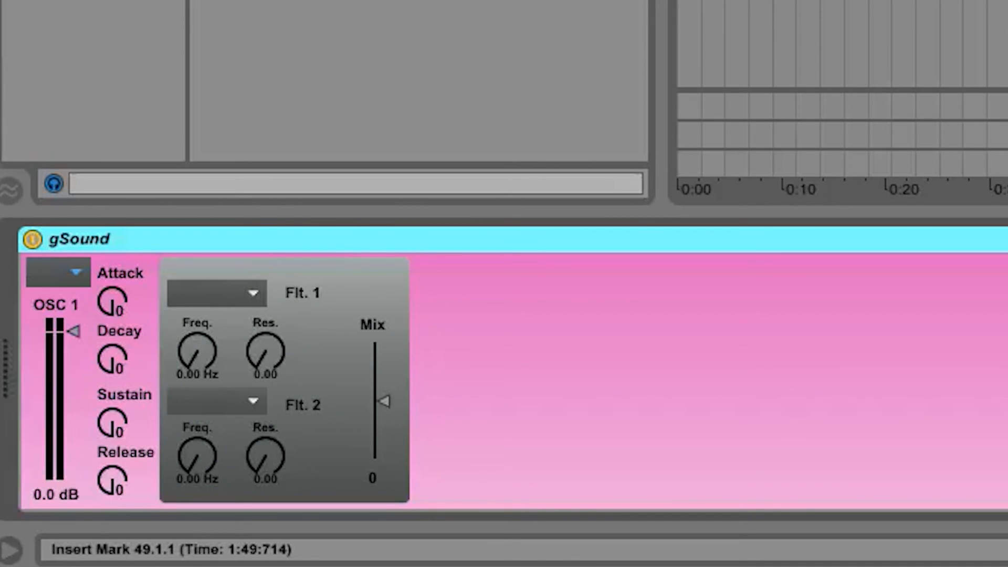
# Set the filter Mix to 10 and select the Saw waveform for OSC 1 on the gSound device
pyautogui.moveTo(386, 413); pyautogui.dragTo(381, 381)
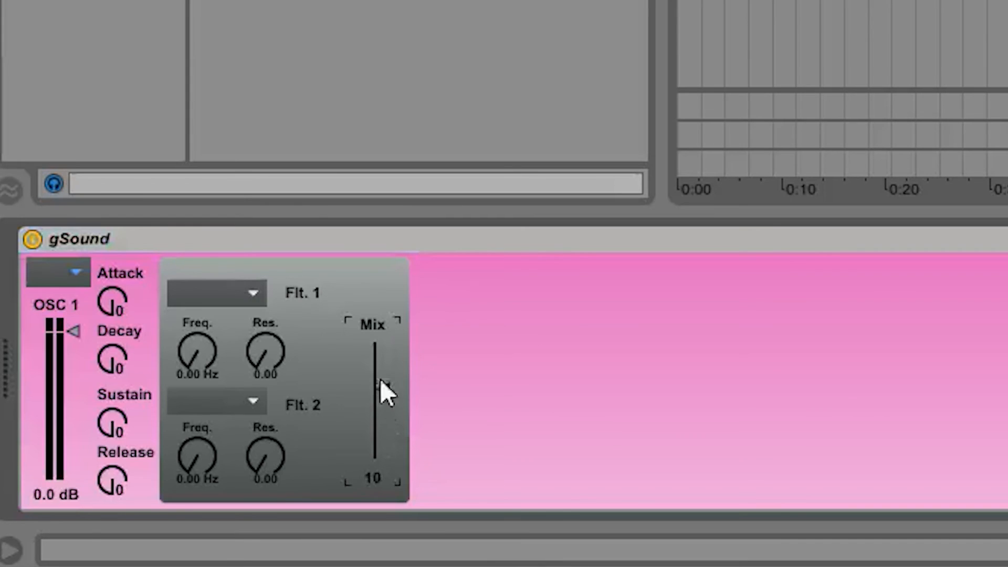
pyautogui.click(44, 279)
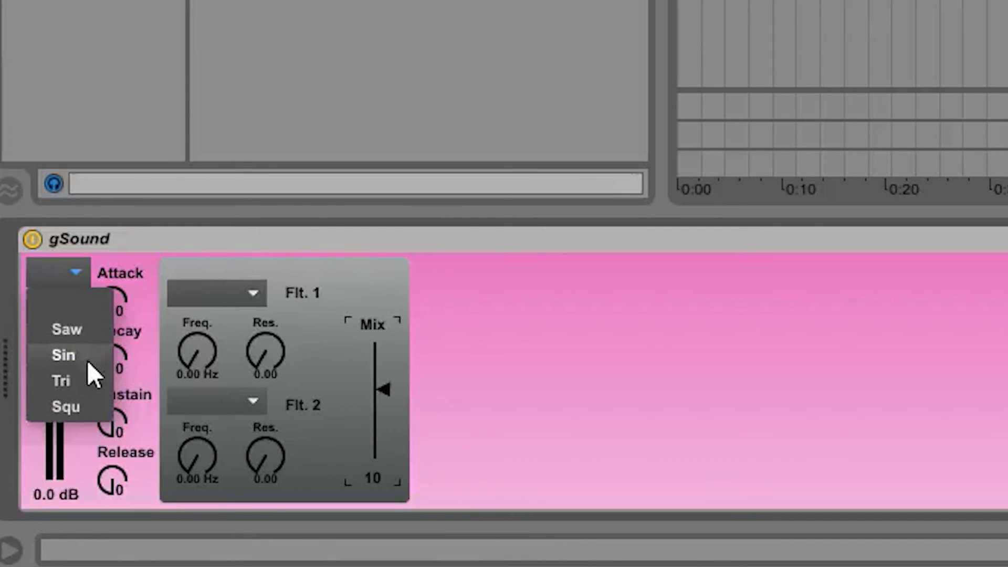
pyautogui.click(93, 332)
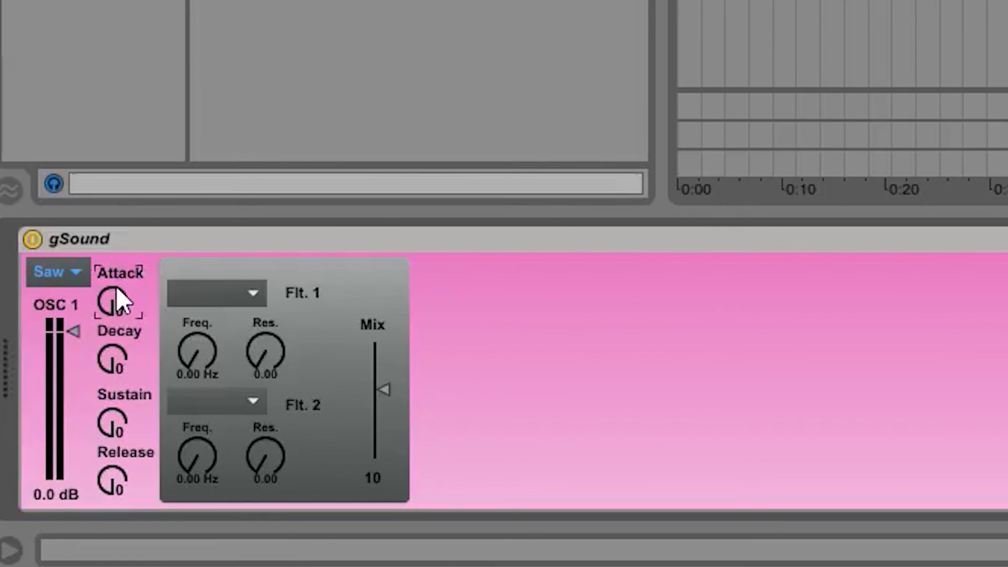
# Set the OSC 1 envelope to Attack 66, Decay 46, Sustain 57 and Release 68
pyautogui.moveTo(112, 302); pyautogui.dragTo(113, 290)
pyautogui.moveTo(112, 360); pyautogui.dragTo(112, 344)
pyautogui.moveTo(115, 415); pyautogui.dragTo(115, 395)
pyautogui.moveTo(114, 489); pyautogui.dragTo(115, 470)
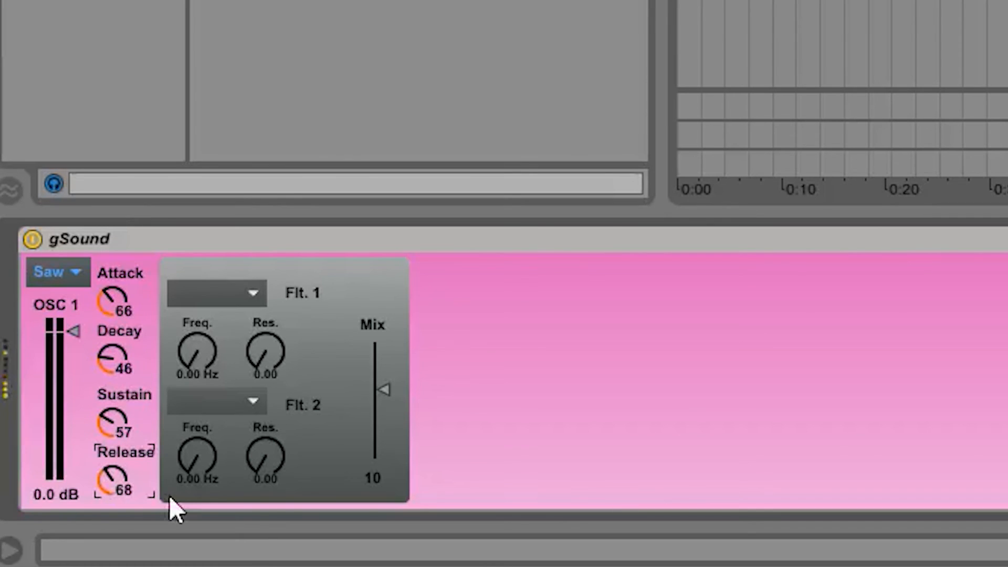
pyautogui.click(233, 286)
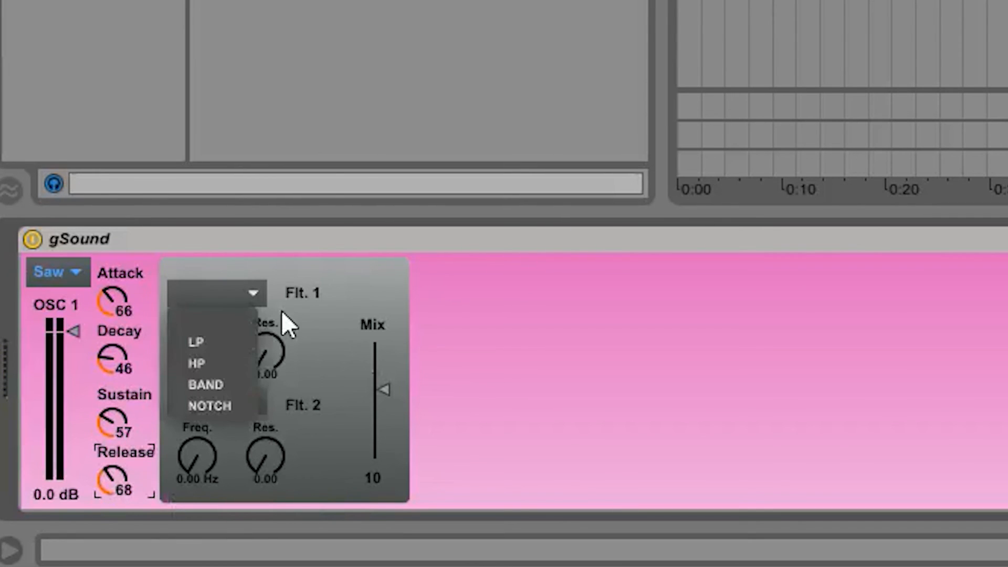
pyautogui.click(228, 303)
pyautogui.click(225, 402)
pyautogui.click(210, 436)
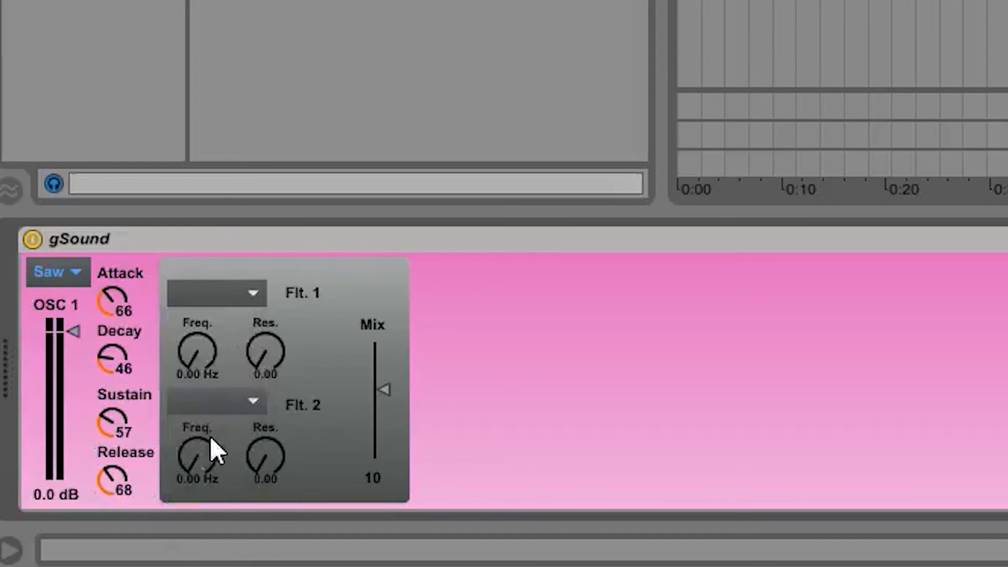
# Set the filter type of both Flt. 1 and Flt. 2 to LP
pyautogui.click(231, 294)
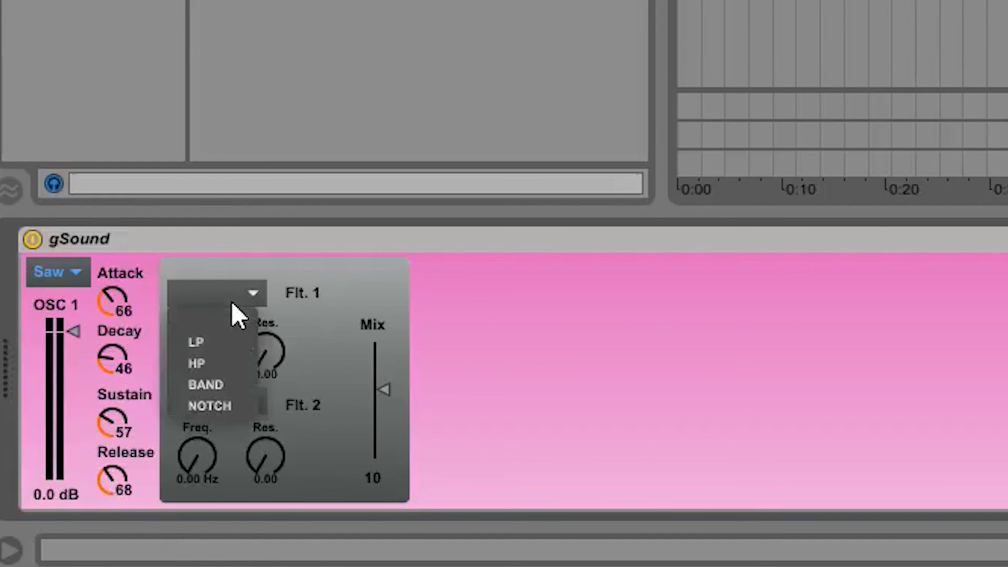
pyautogui.click(233, 345)
pyautogui.click(198, 401)
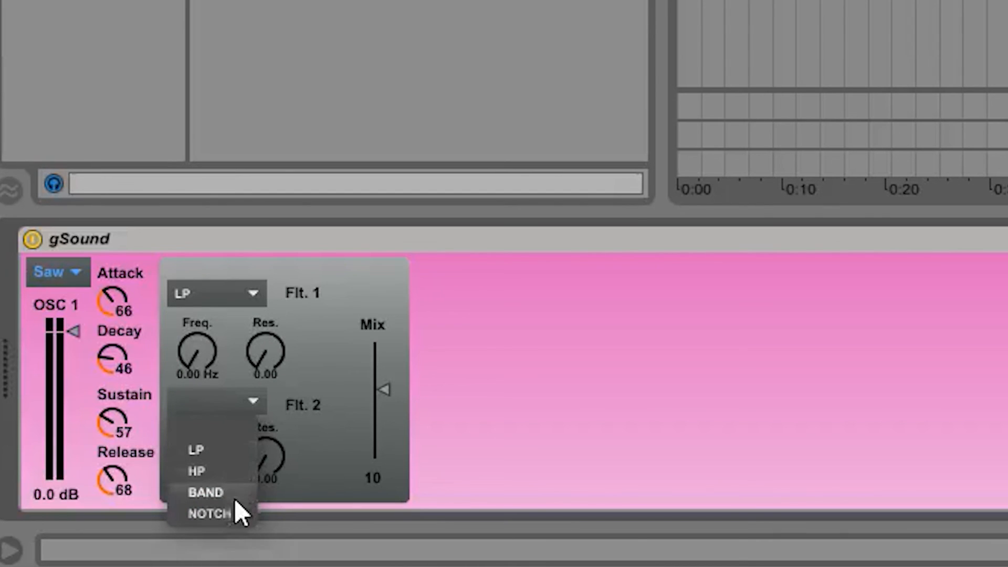
pyautogui.click(225, 451)
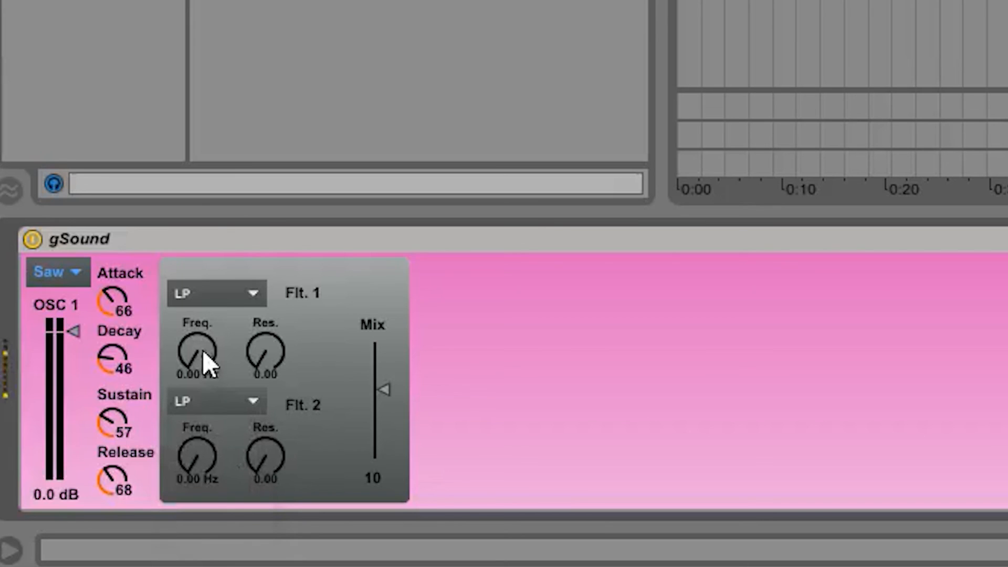
# Set the Flt. 1 frequency to 6.00 kHz and the filter Mix to 50
pyautogui.moveTo(203, 350); pyautogui.dragTo(202, 283)
pyautogui.moveTo(388, 393); pyautogui.dragTo(389, 343)
# Change Flt. 2 to the BAND type and set its frequency to 4.39 kHz
pyautogui.click(221, 401)
pyautogui.click(218, 491)
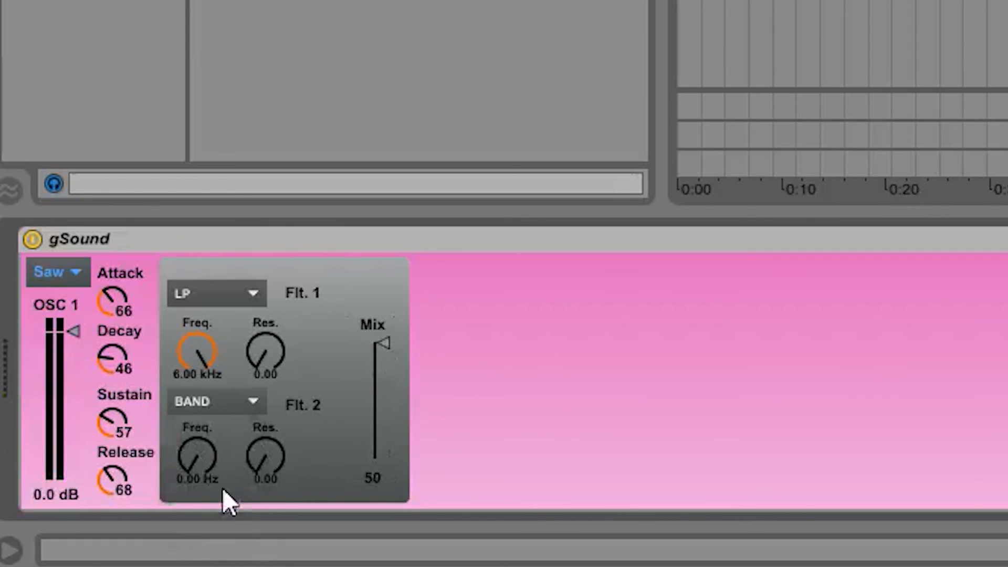
pyautogui.moveTo(197, 454); pyautogui.dragTo(197, 439)
# Set the Flt. 1 resonance to 0.15 and the filter Mix to -50
pyautogui.click(384, 346)
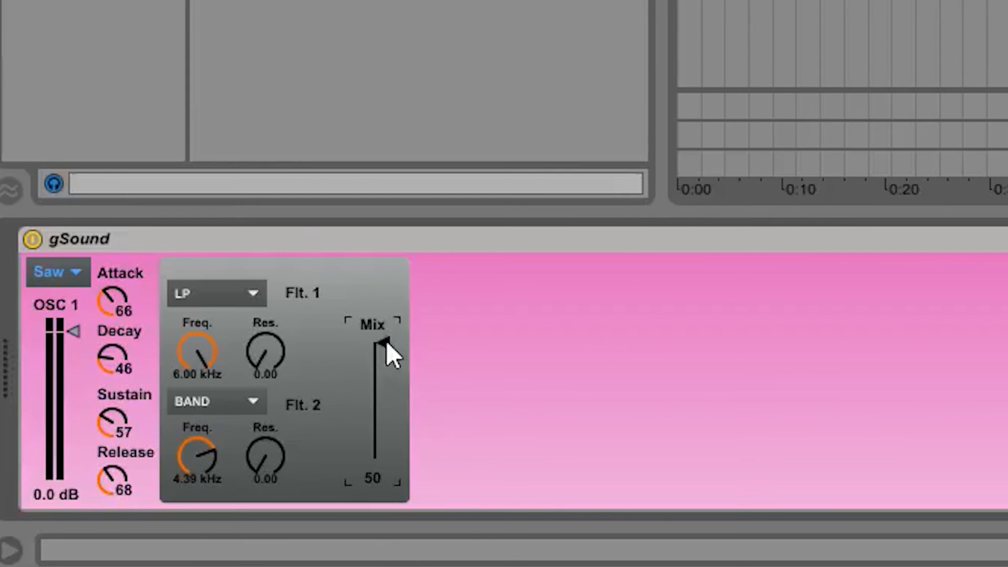
pyautogui.moveTo(263, 329); pyautogui.dragTo(332, 361)
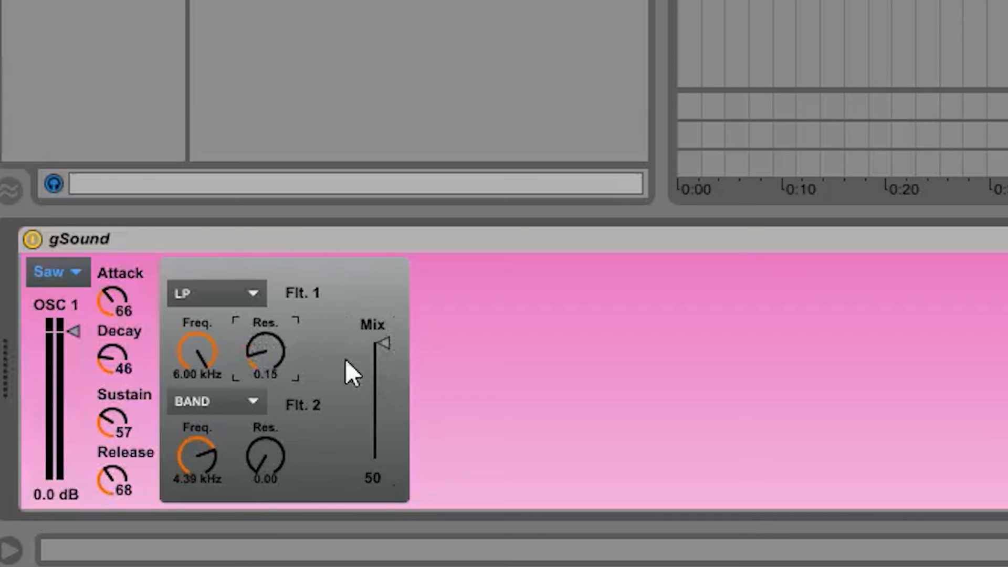
pyautogui.moveTo(387, 347); pyautogui.dragTo(387, 459)
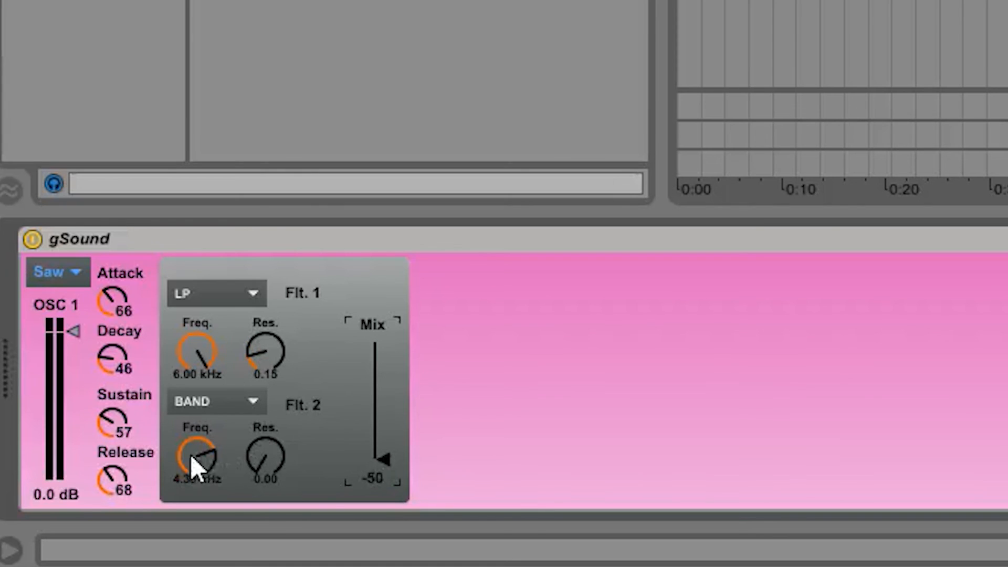
# Set Flt. 2 to a 2.03 kHz frequency and 0.59 resonance, and bring the filter Mix to 6
pyautogui.moveTo(203, 450); pyautogui.dragTo(203, 436)
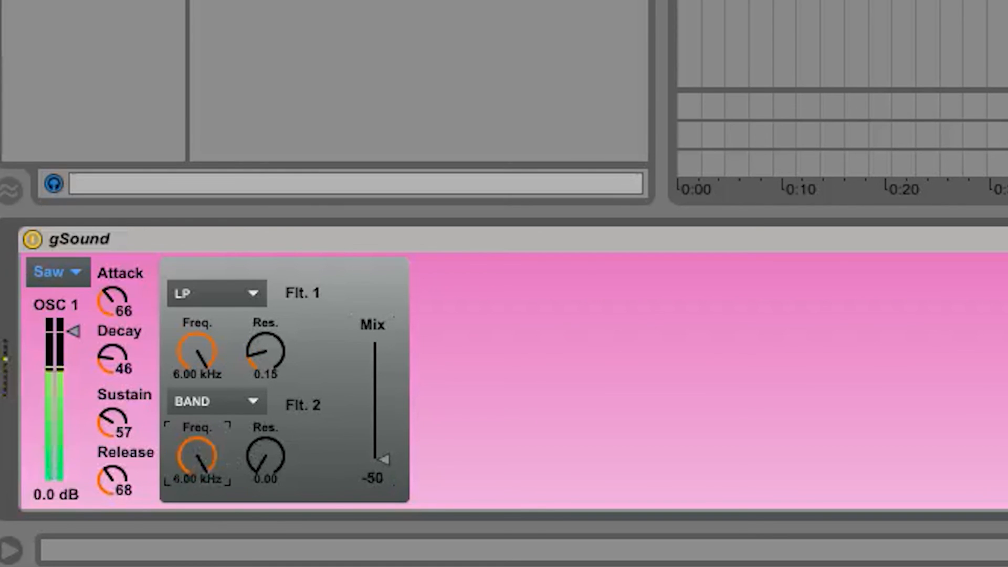
pyautogui.moveTo(271, 449); pyautogui.dragTo(270, 429)
pyautogui.moveTo(203, 450)
pyautogui.mouseDown()
pyautogui.moveTo(203, 468)
pyautogui.moveTo(202, 436)
pyautogui.moveTo(203, 488)
pyautogui.moveTo(203, 466)
pyautogui.mouseUp()
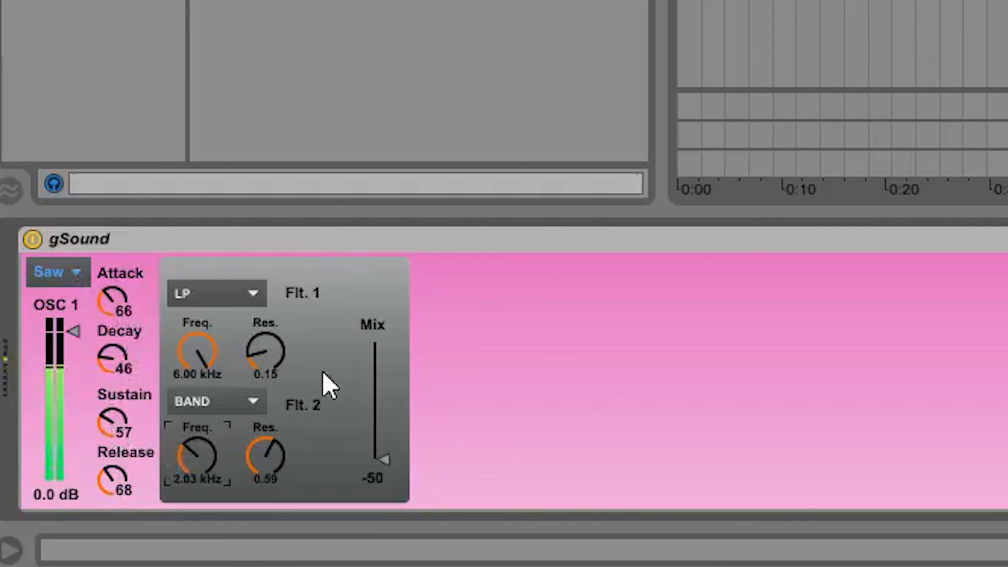
pyautogui.moveTo(387, 458); pyautogui.dragTo(388, 392)
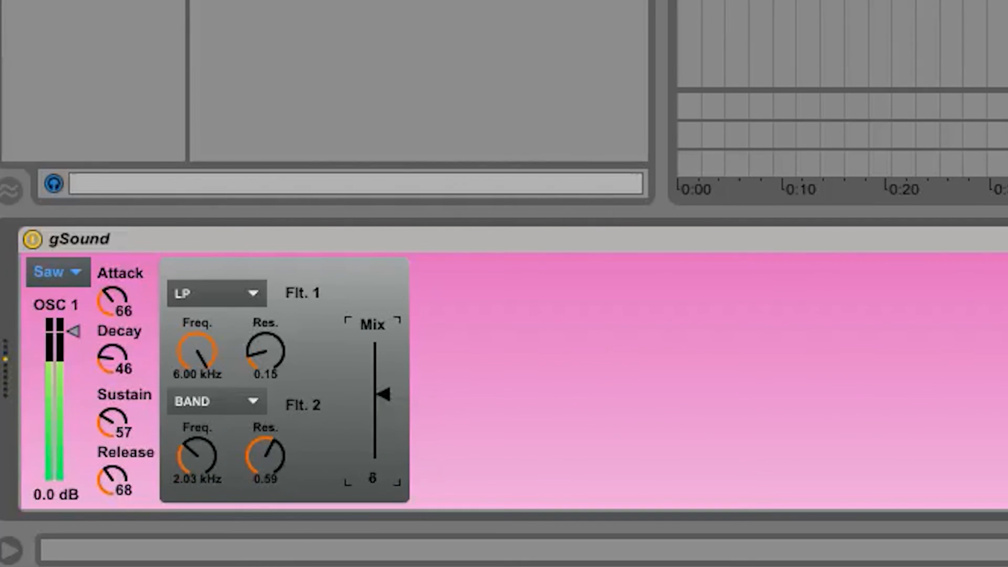